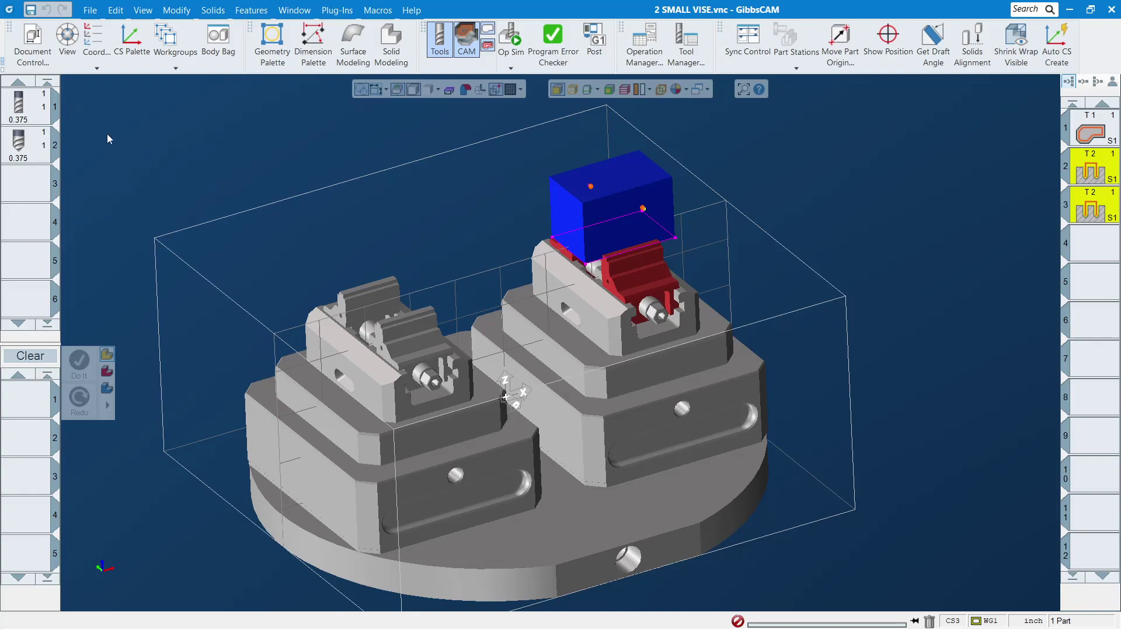
Review the job's Multi-Part settings in Document Control, then close it
left_click(33, 44)
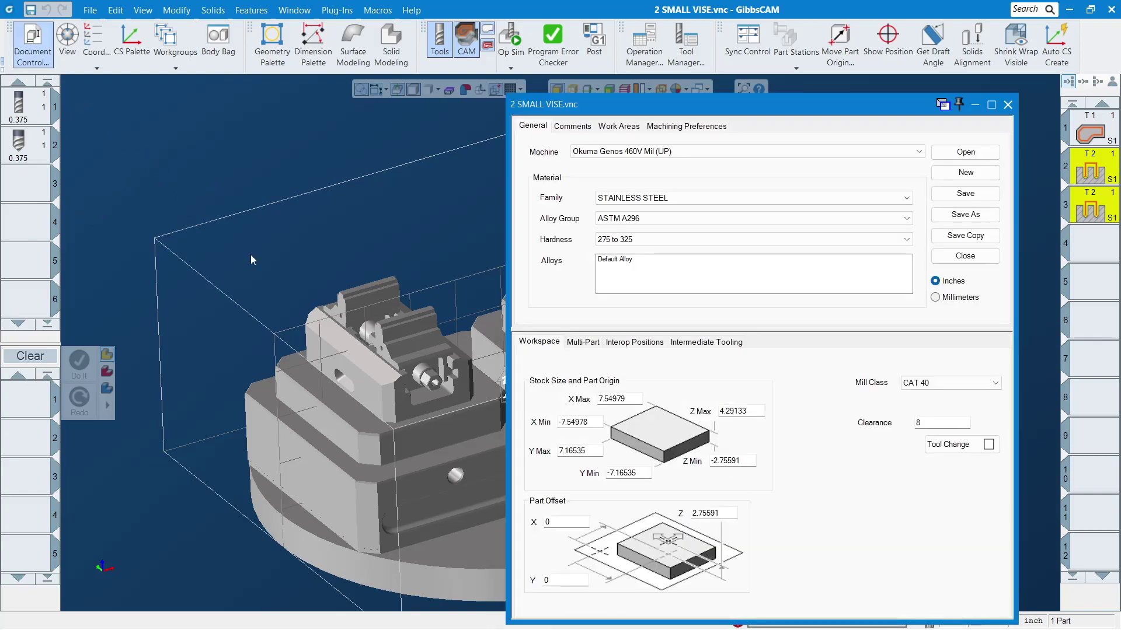
left_click(583, 342)
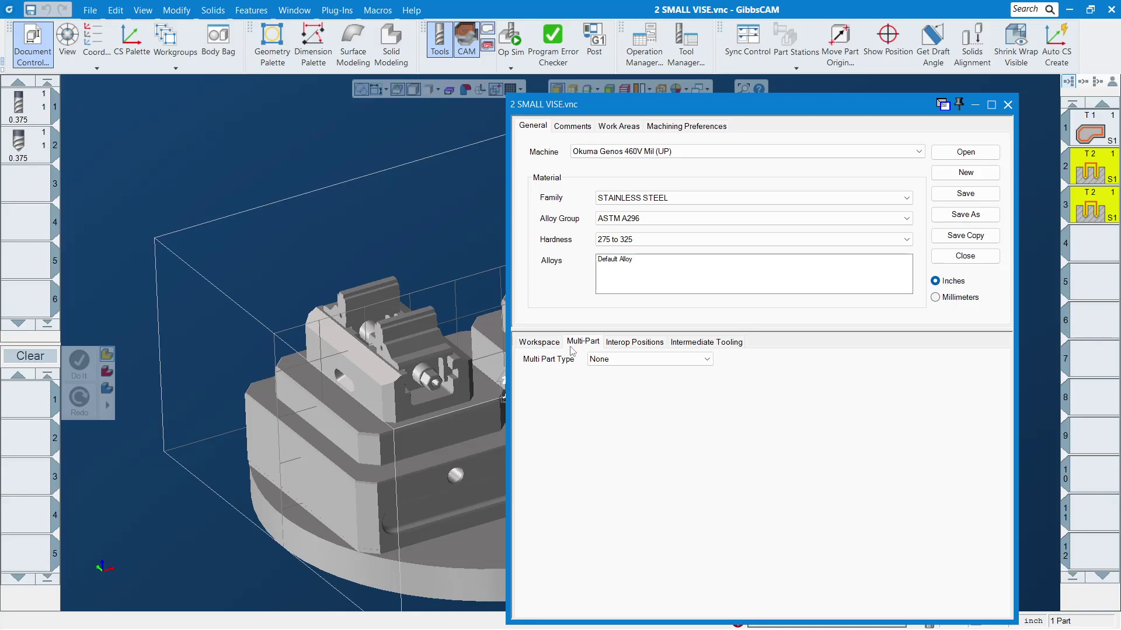
left_click(1008, 105)
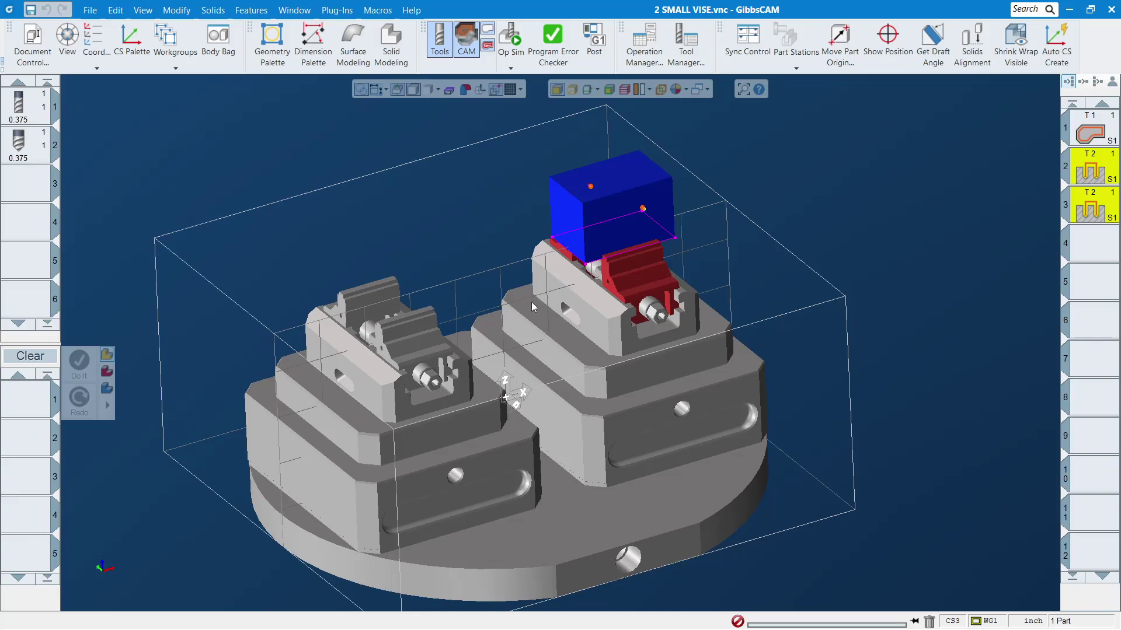
Select the top, left, side and right faces of the blue stock from different angles
left_click(612, 184)
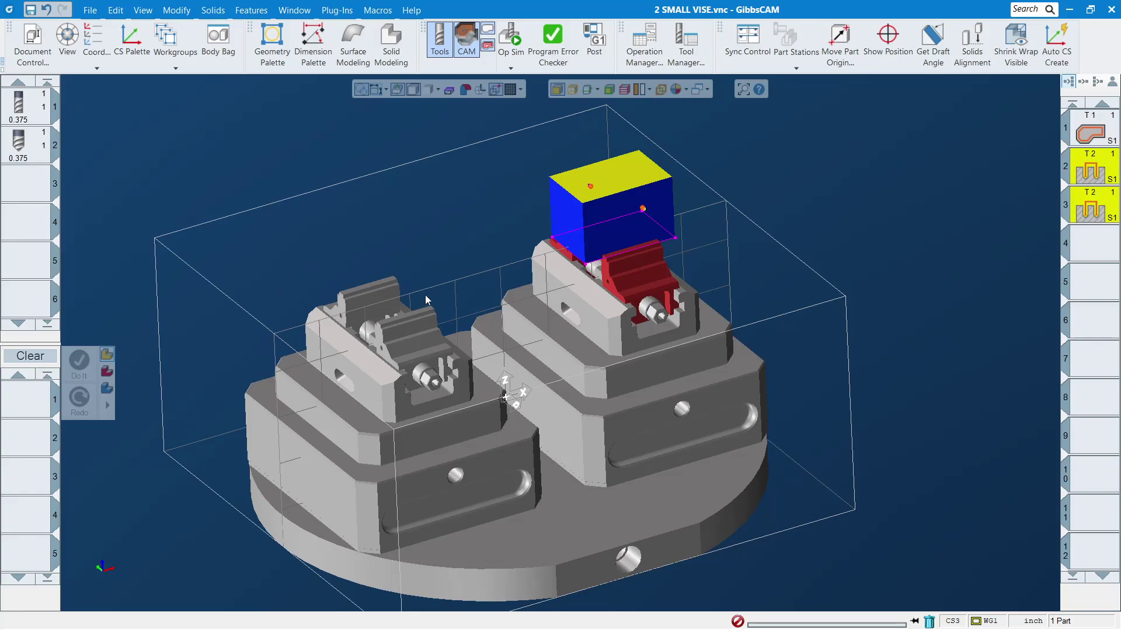
scroll(348, 275, "up", 2)
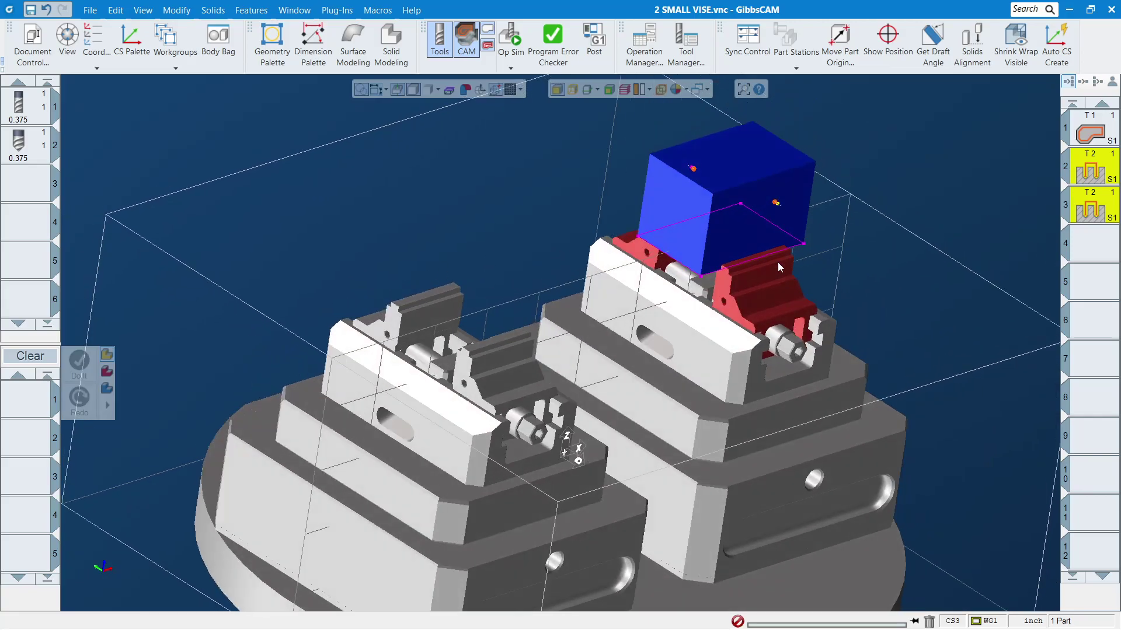
middle_click_drag(564, 254, 486, 285)
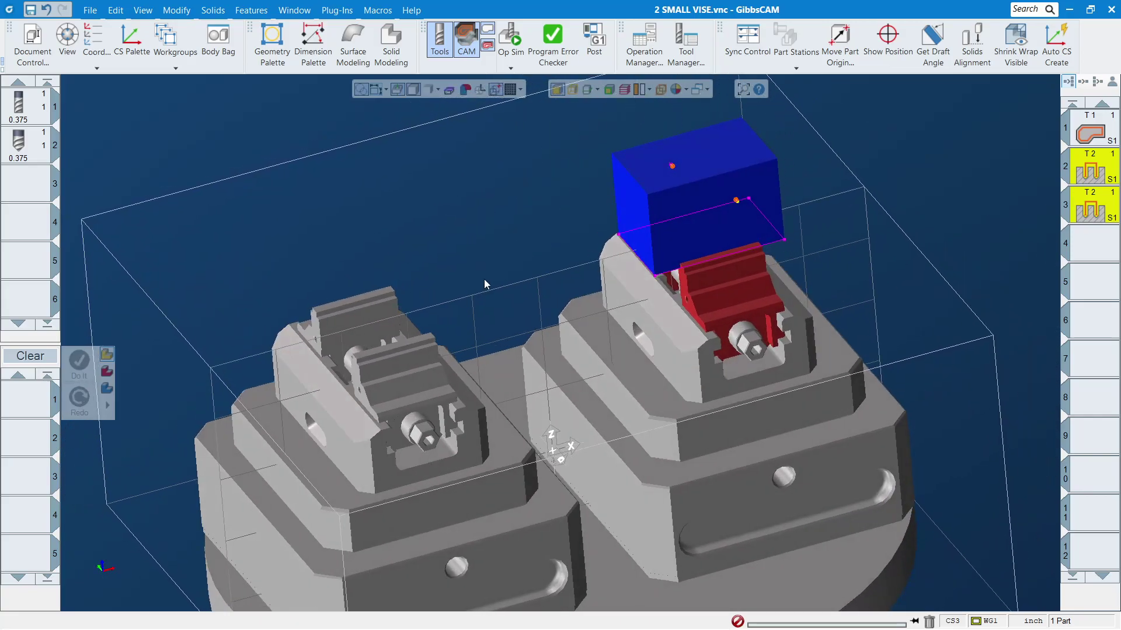
scroll(604, 226, "up", 1)
scroll(604, 227, "down", 1)
middle_click_drag(545, 256, 731, 218)
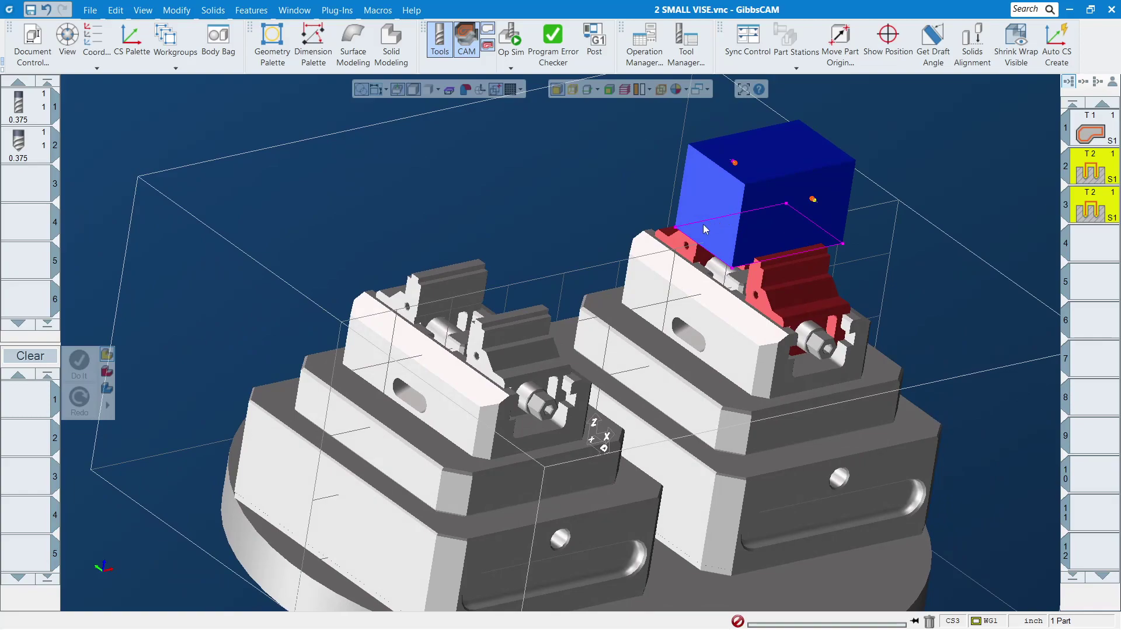
left_click(734, 215)
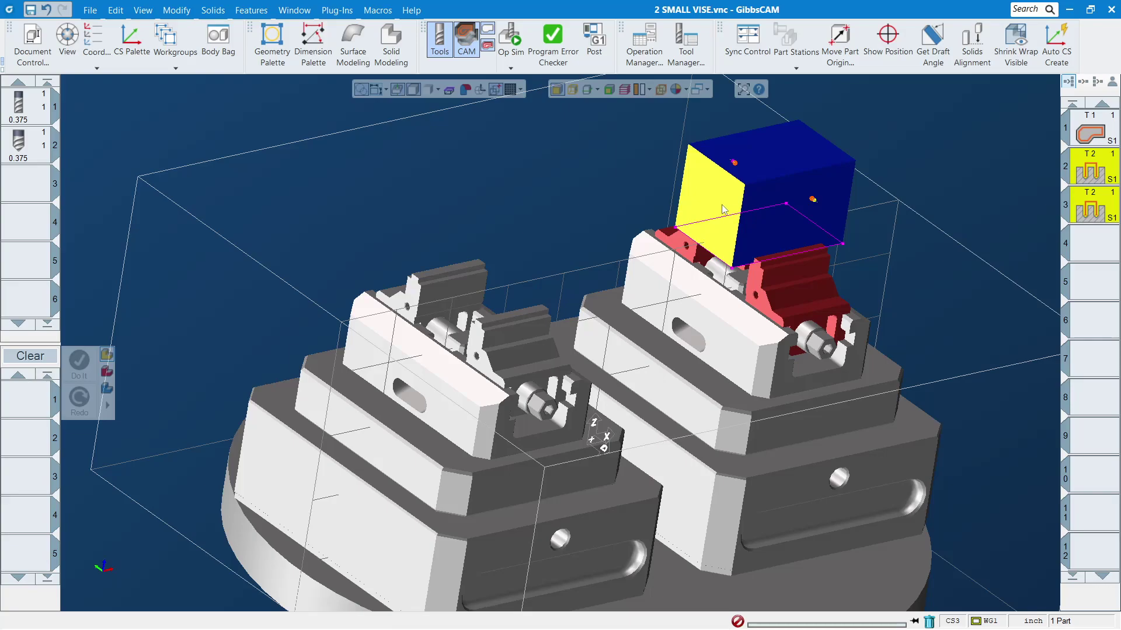
middle_click_drag(735, 185, 220, 380)
left_click(576, 271)
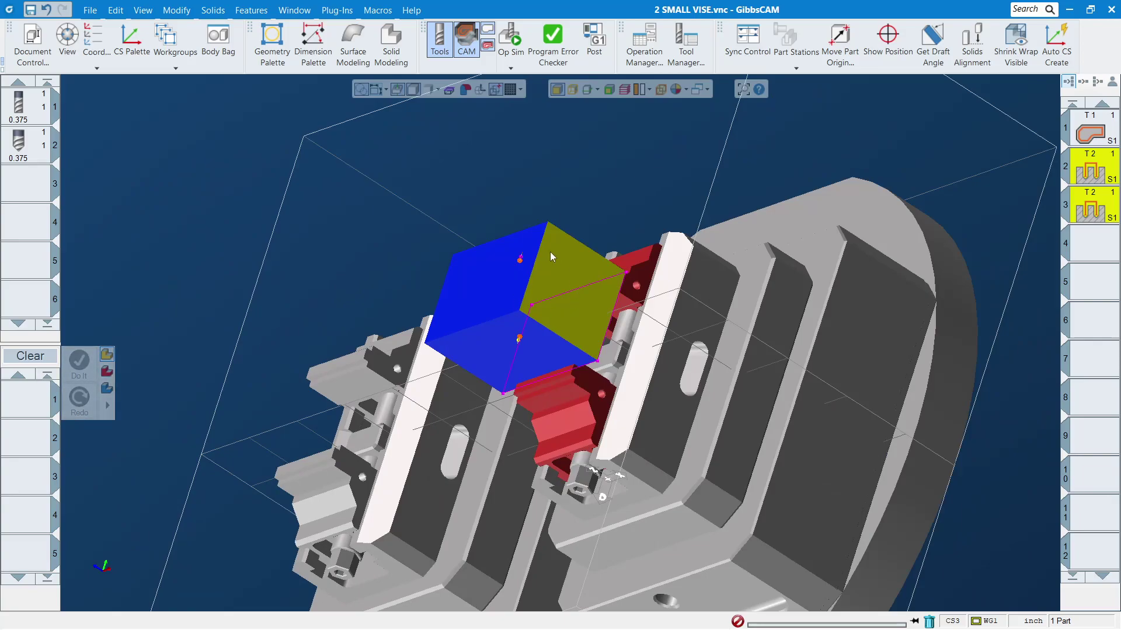
middle_click_drag(543, 303, 908, 307)
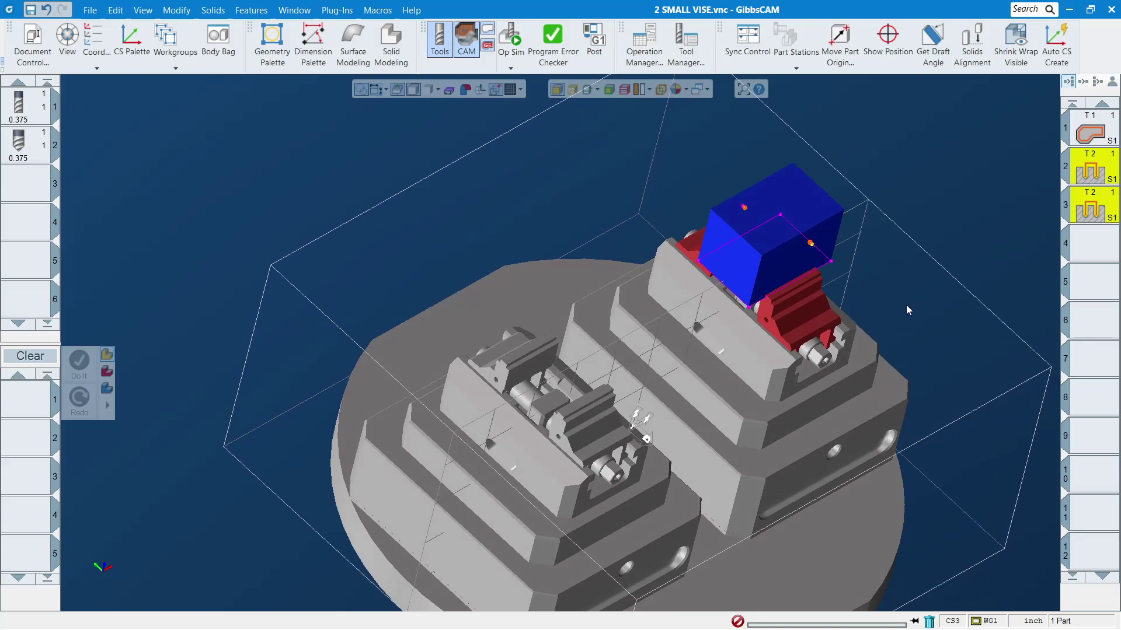
middle_click_drag(395, 506, 724, 279)
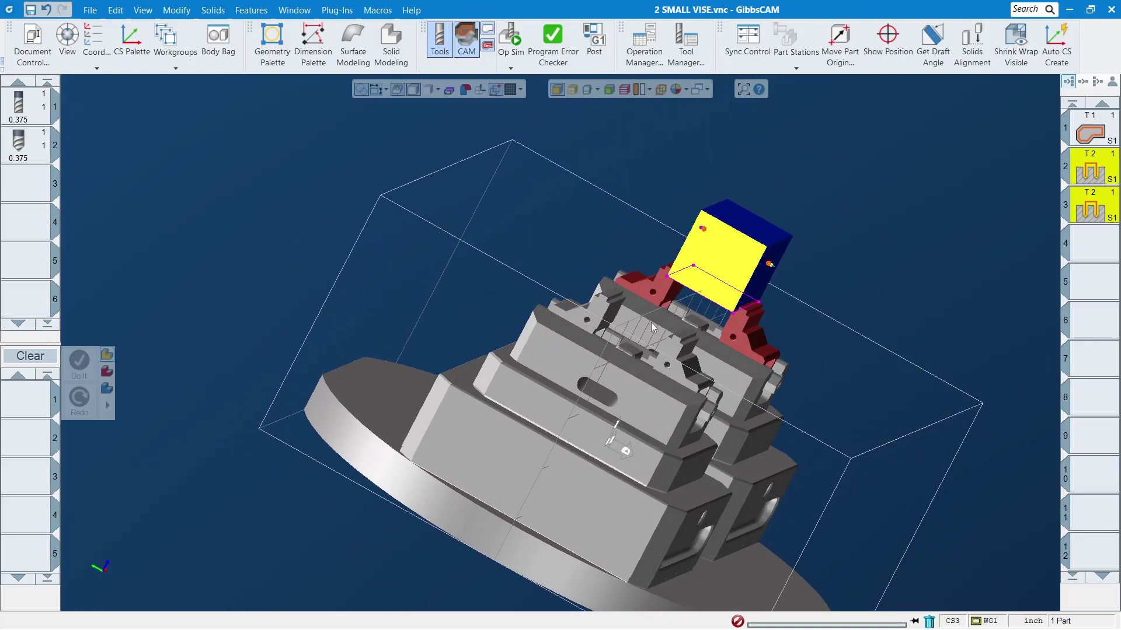
middle_click_drag(813, 302, 658, 246)
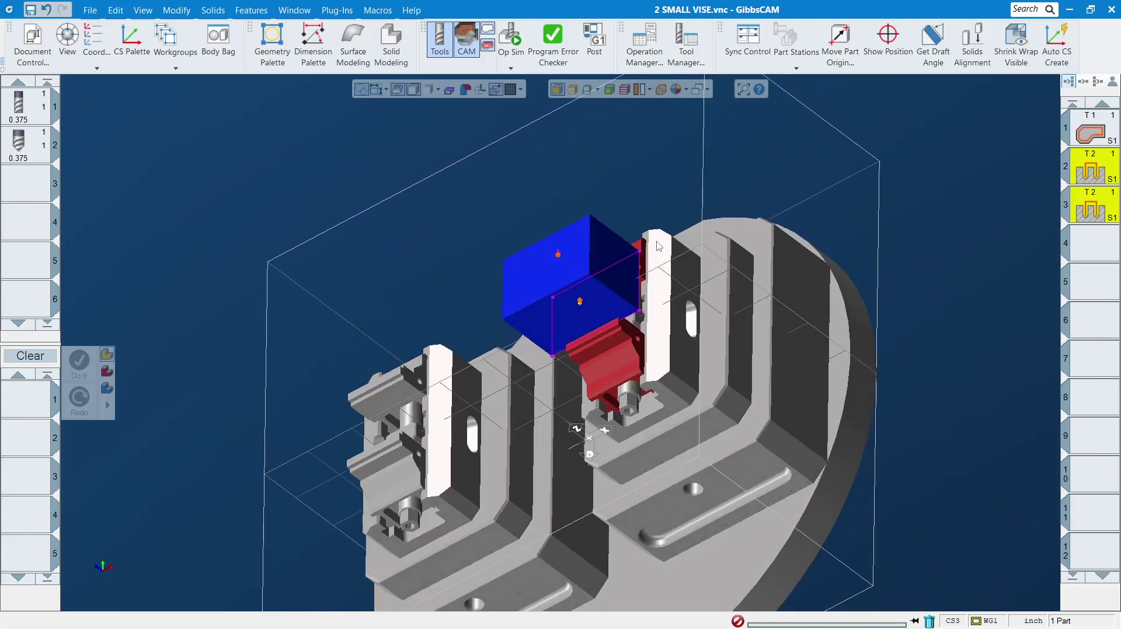
left_click(607, 239)
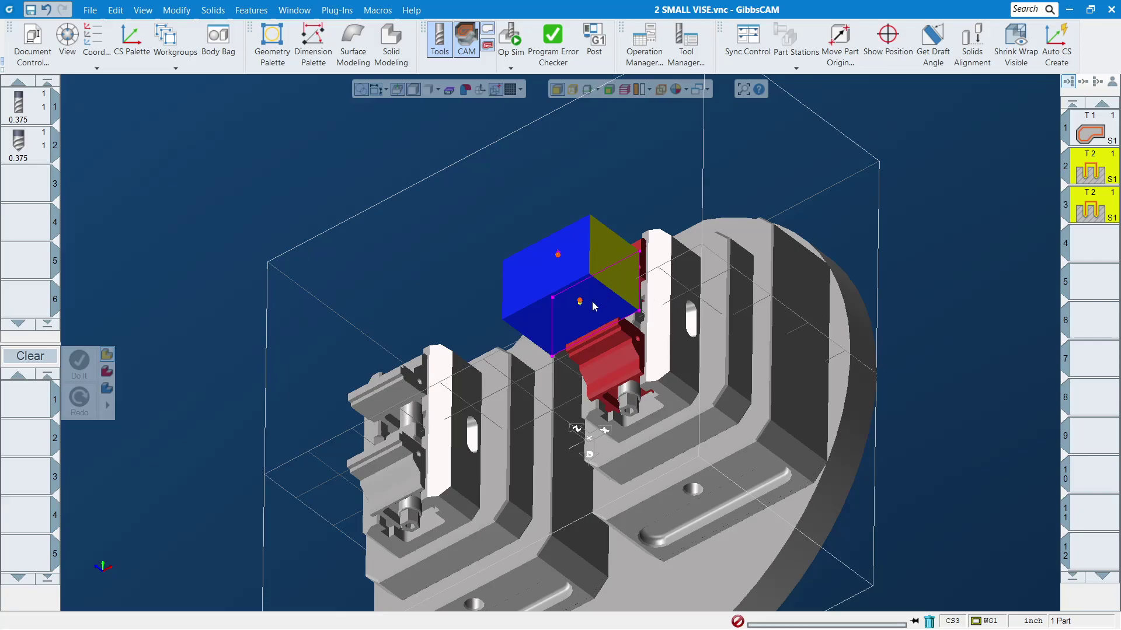
Select the stock's front face, right face and upper-left edge from new viewing angles
scroll(410, 378, "up", 2)
middle_click_drag(346, 413, 856, 281)
left_click(662, 265)
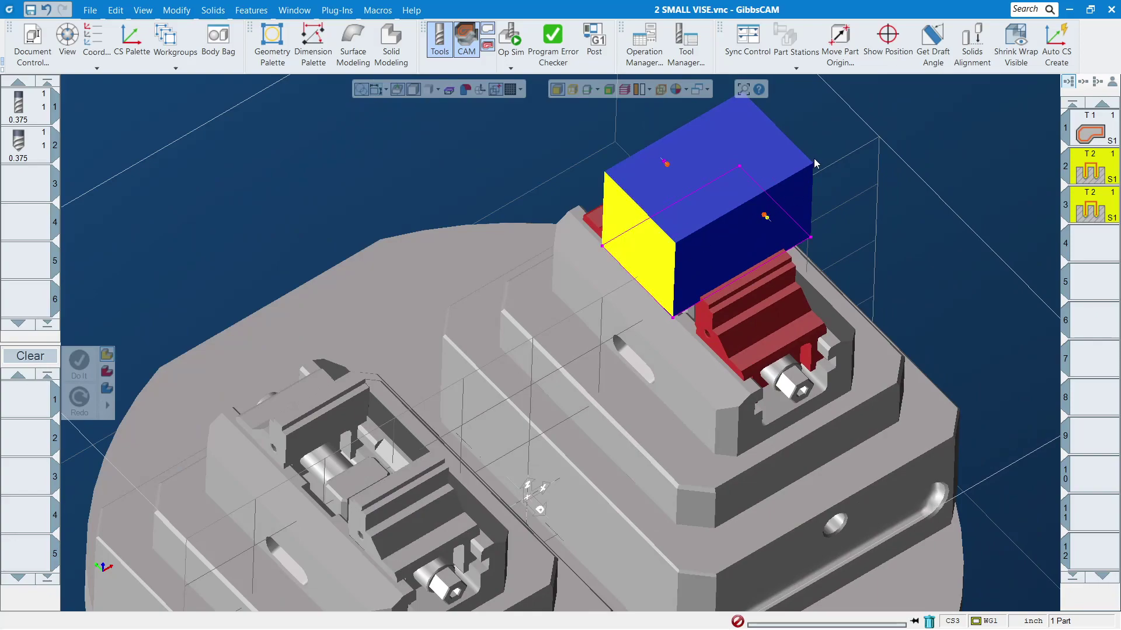
middle_click_drag(816, 163, 581, 269)
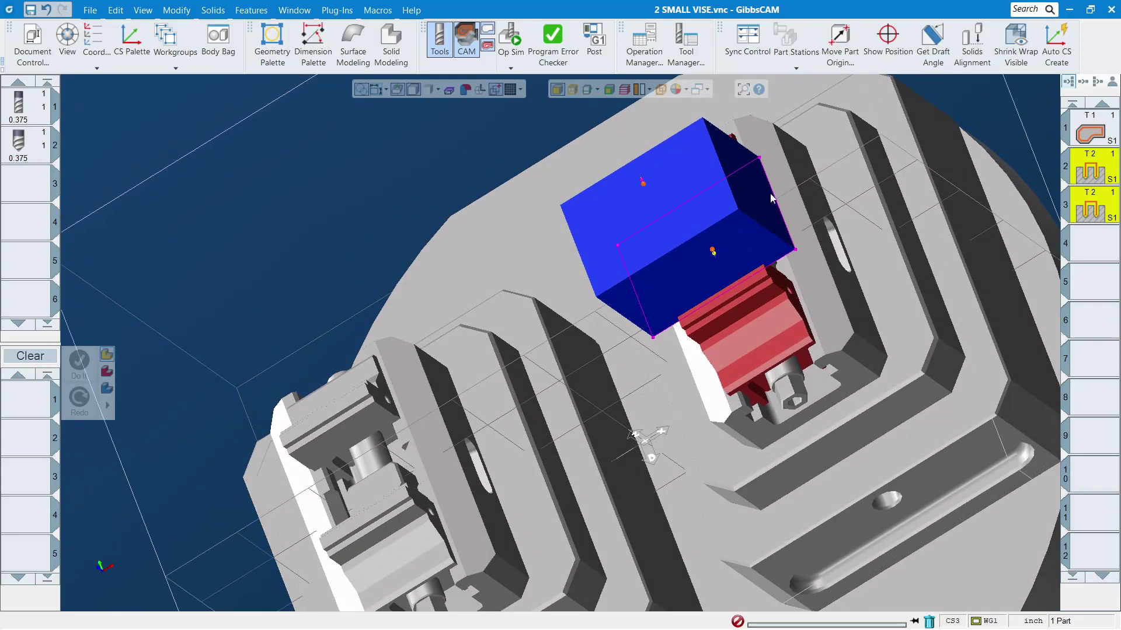
left_click(781, 241)
left_click(218, 239)
scroll(393, 341, "down", 3)
middle_click_drag(416, 403, 594, 329)
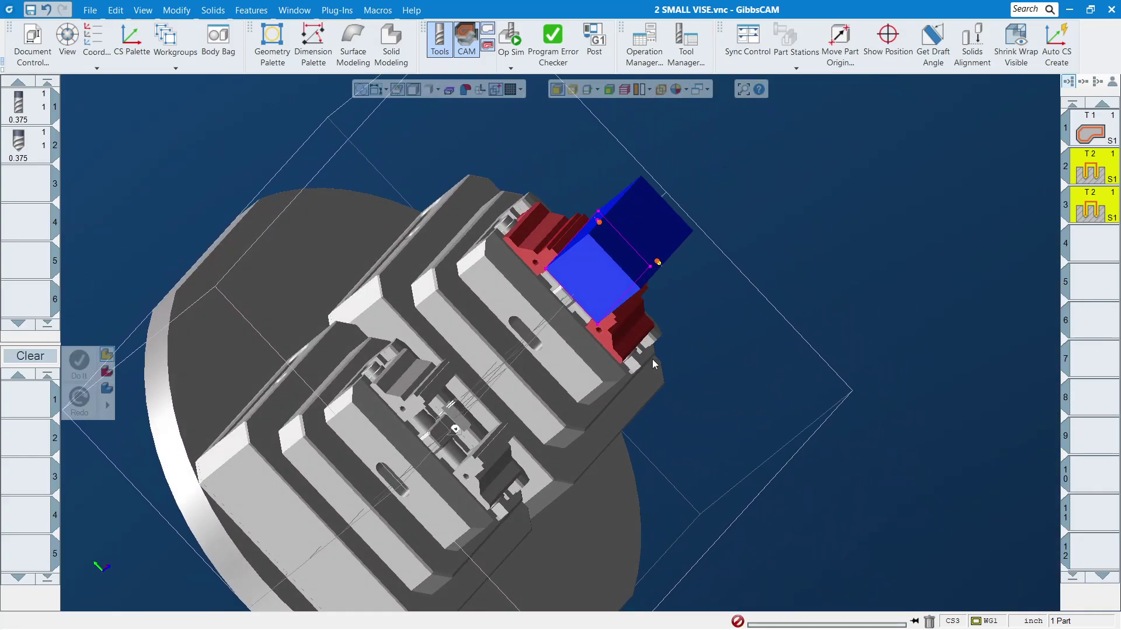
scroll(573, 309, "up", 2)
scroll(573, 309, "down", 3)
scroll(569, 298, "up", 2)
left_click(603, 206)
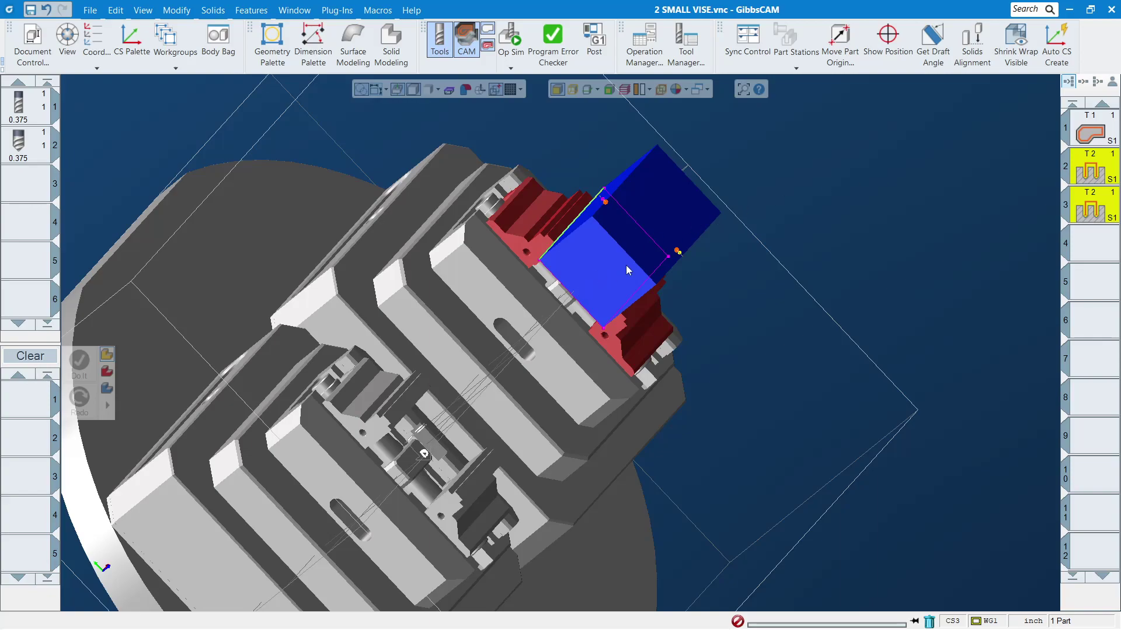
Orbit and zoom around the vise and blue stock to inspect them
scroll(428, 436, "down", 2)
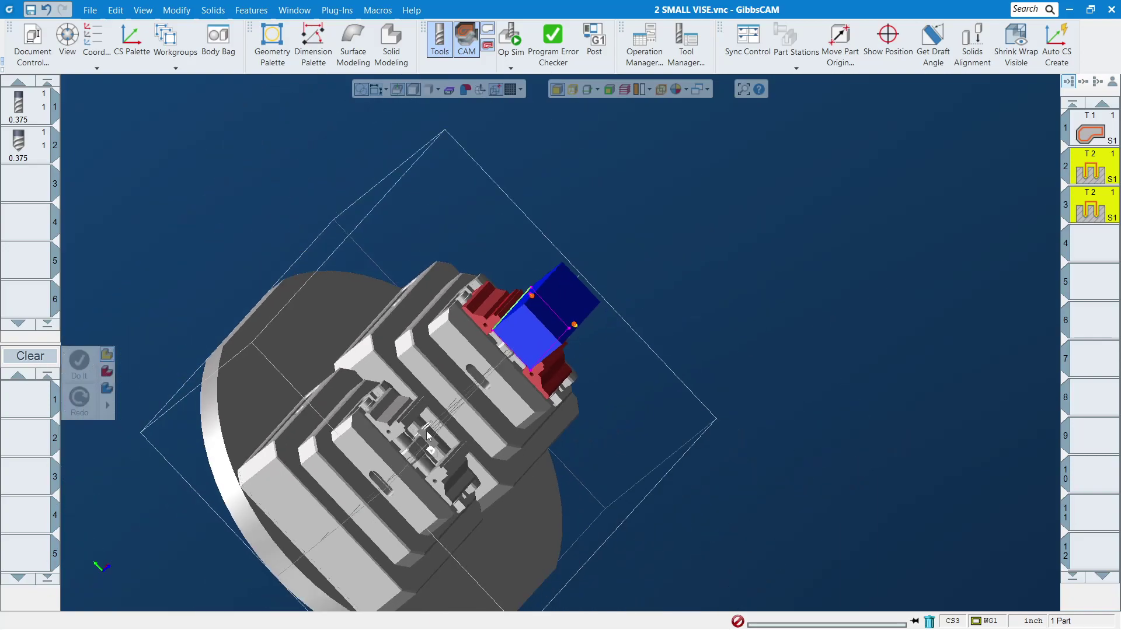
scroll(418, 403, "down", 1)
middle_click_drag(418, 403, 293, 338)
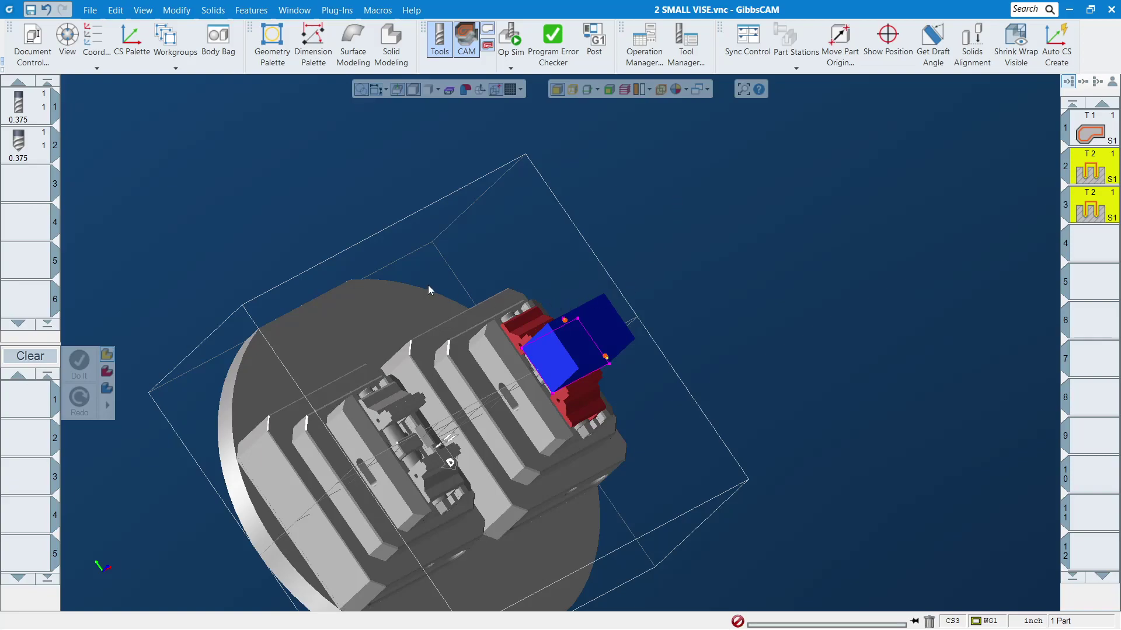
scroll(428, 285, "up", 2)
scroll(445, 311, "down", 4)
scroll(420, 409, "up", 5)
middle_click_drag(411, 448, 294, 331)
middle_click_drag(684, 393, 688, 259)
scroll(695, 250, "up", 3)
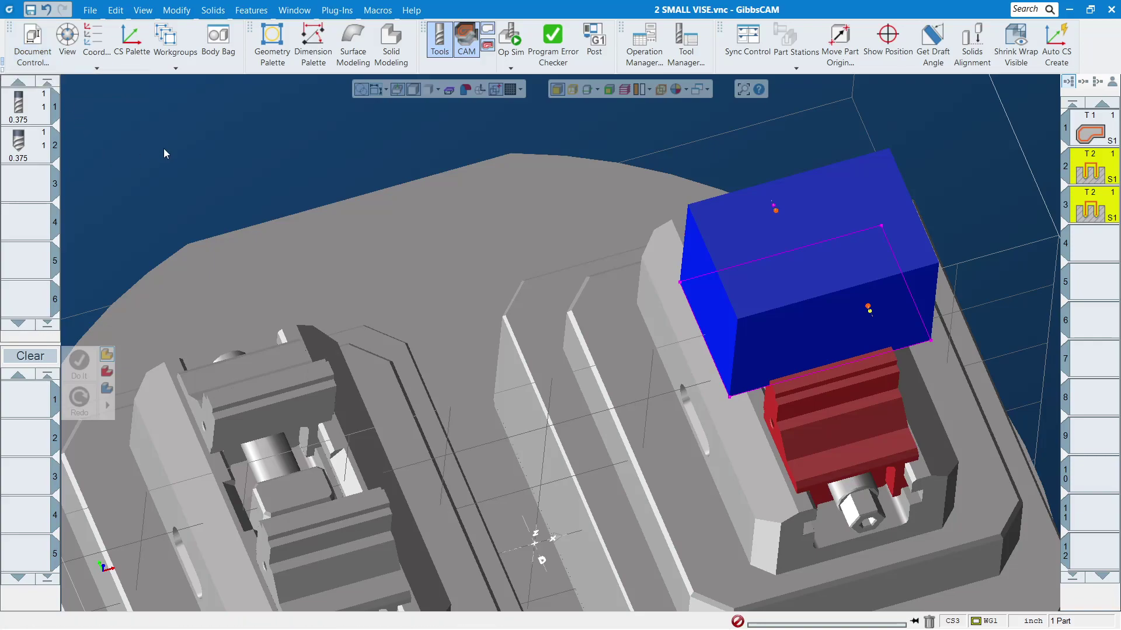
scroll(563, 318, "down", 4)
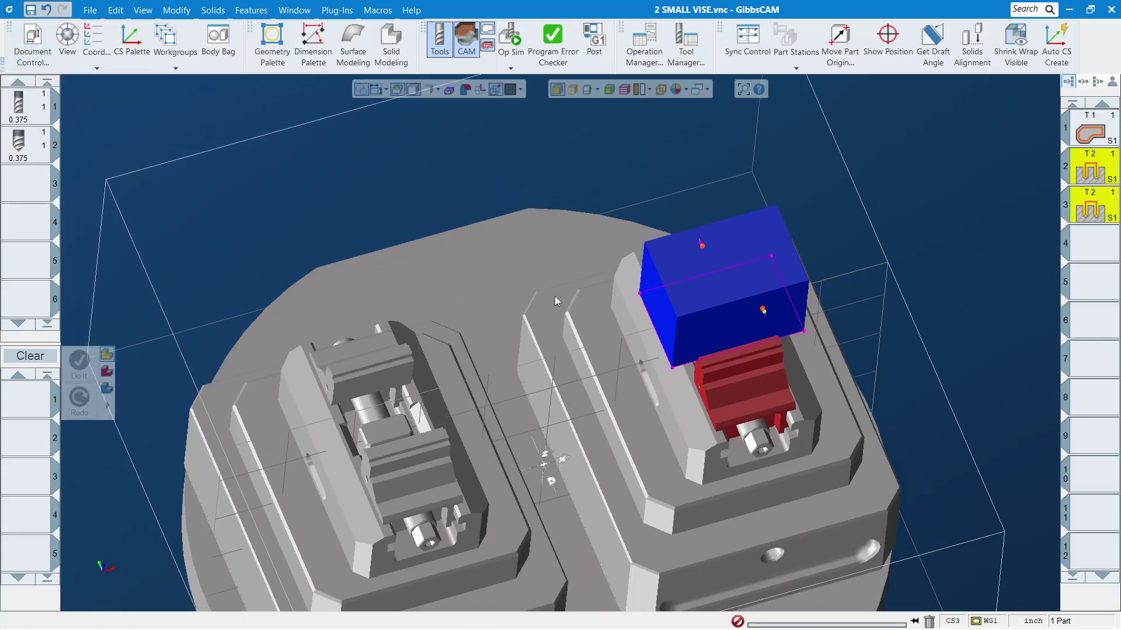
scroll(565, 282, "up", 3)
scroll(564, 283, "down", 3)
scroll(566, 289, "up", 1)
scroll(566, 288, "down", 1)
scroll(567, 290, "up", 1)
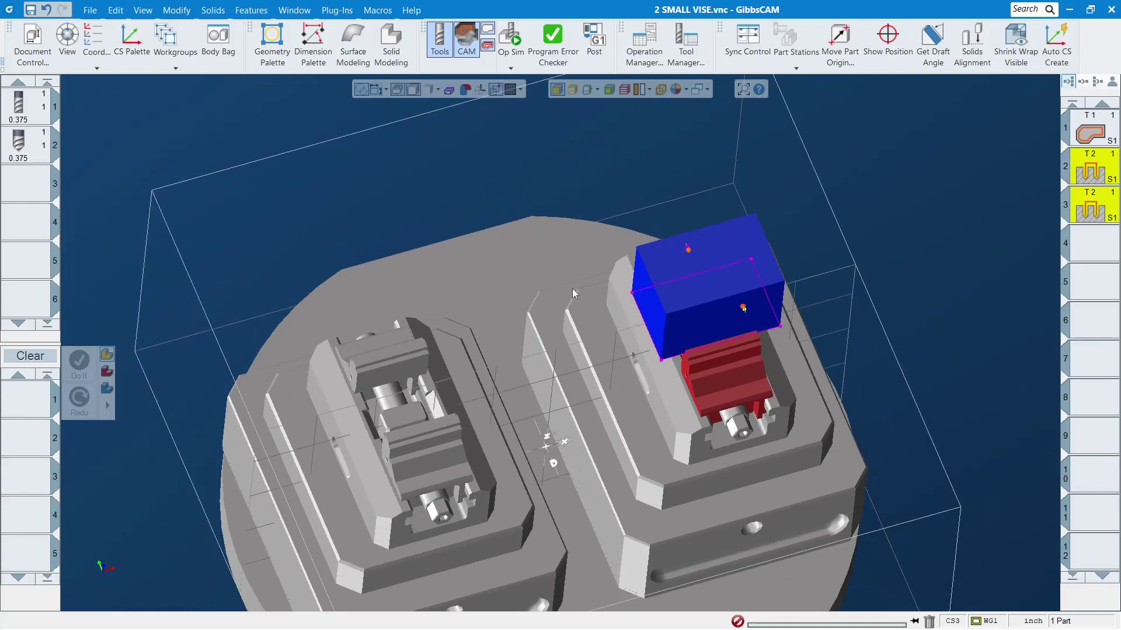
scroll(573, 288, "up", 2)
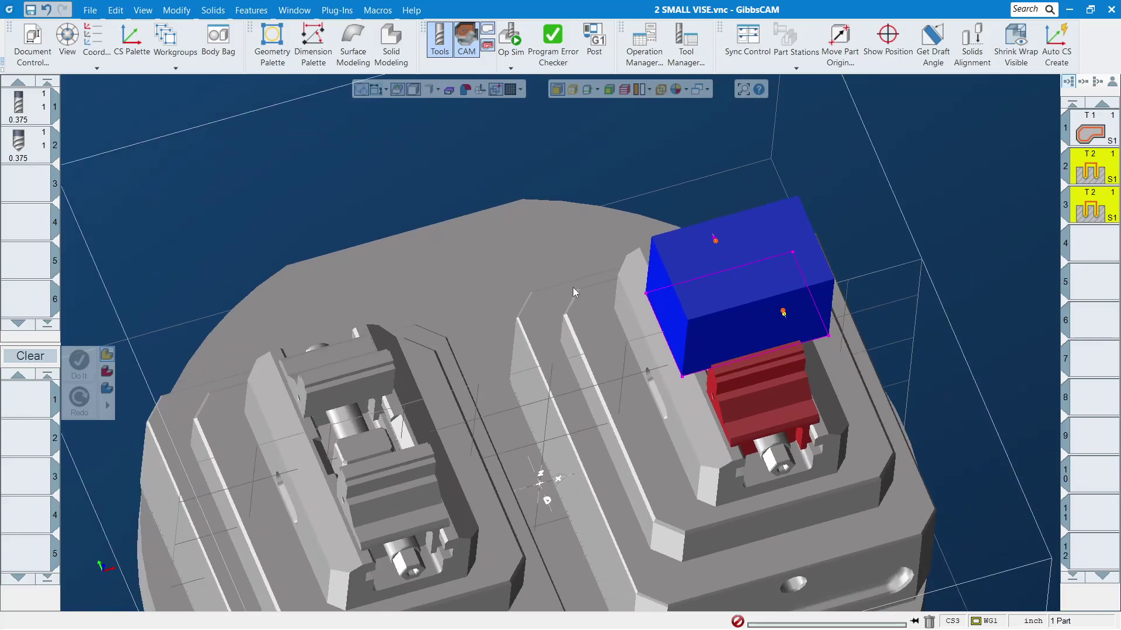
scroll(569, 284, "down", 2)
scroll(411, 303, "up", 2)
middle_click_drag(411, 303, 384, 365)
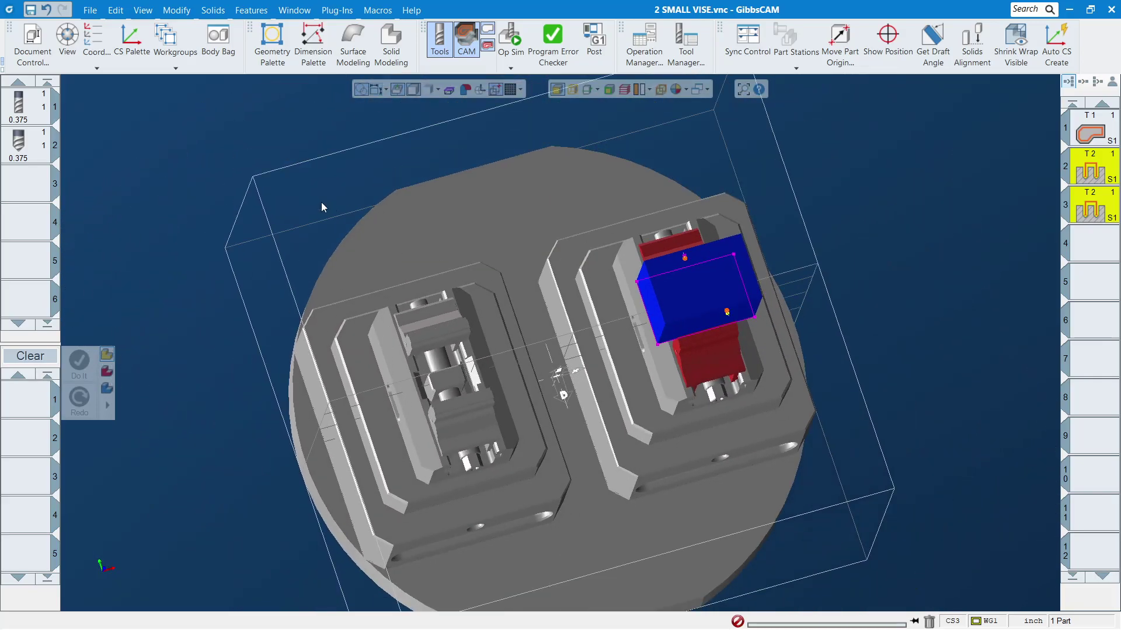
Load operation 1, play its Op Sim to the end, then close the simulation
double_click(1089, 131)
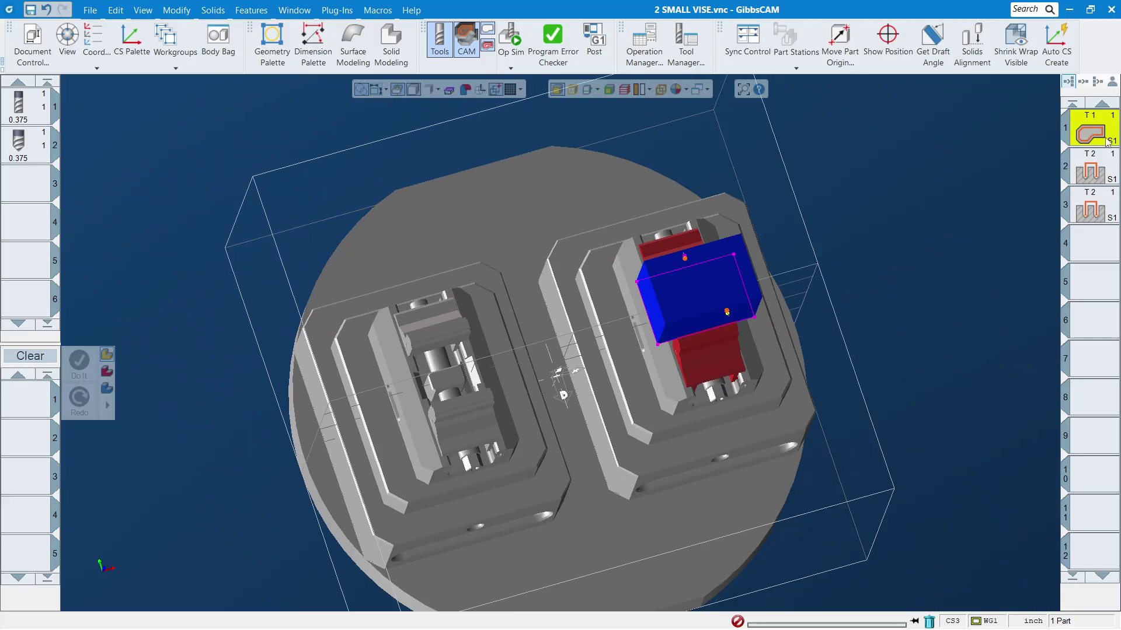
scroll(742, 244, "up", 3)
middle_click_drag(741, 244, 694, 117)
middle_click_drag(684, 337, 773, 258)
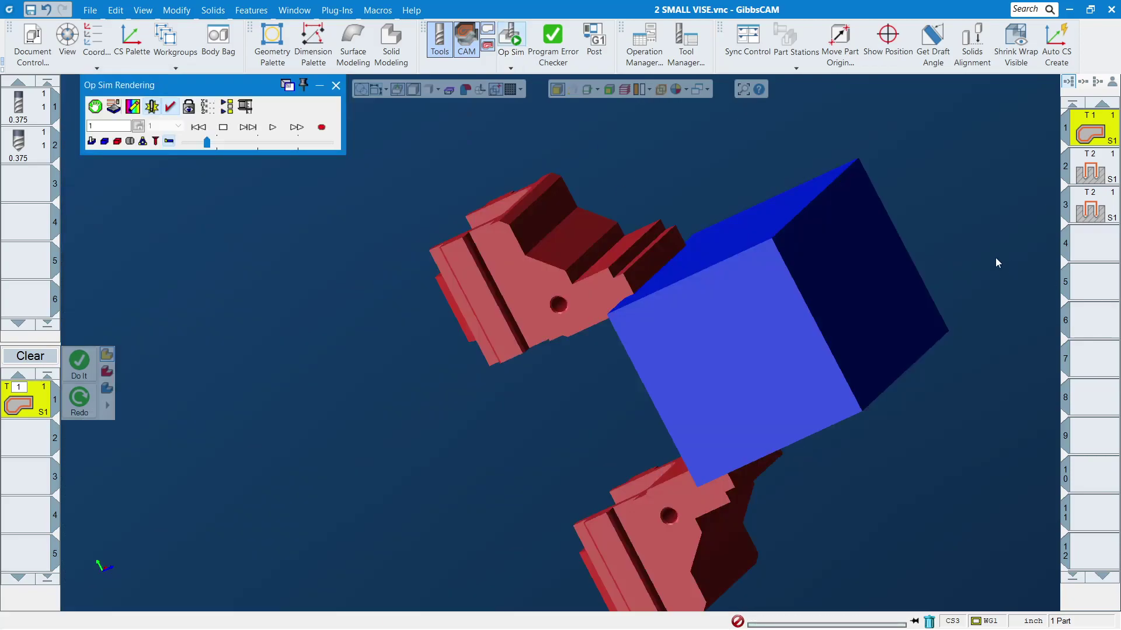
left_click(273, 127)
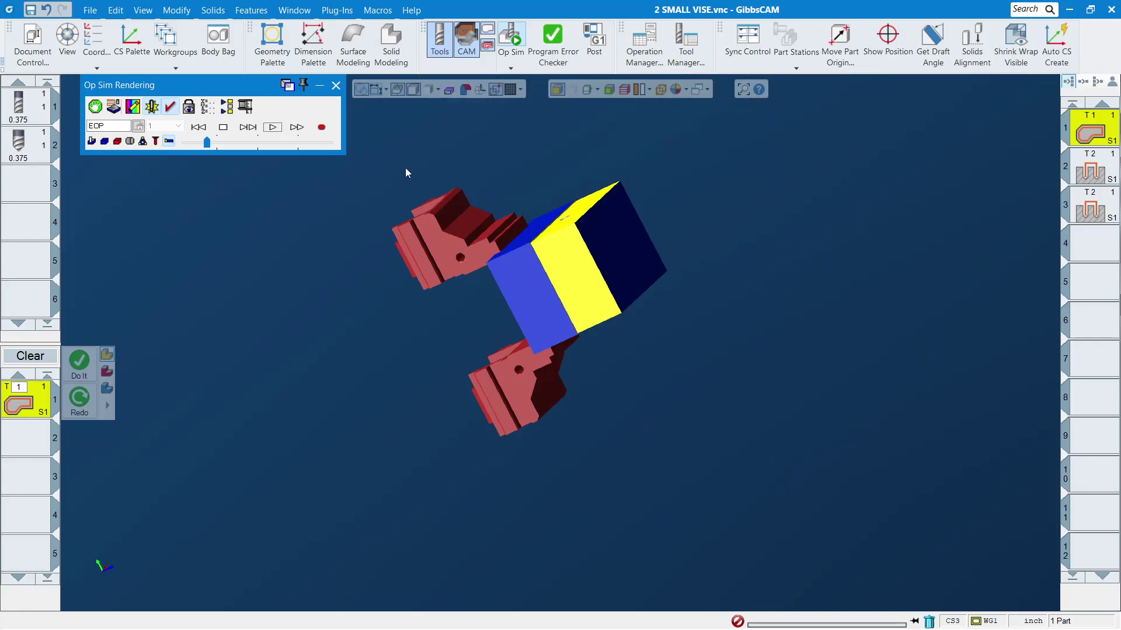
middle_click_drag(563, 297, 555, 320)
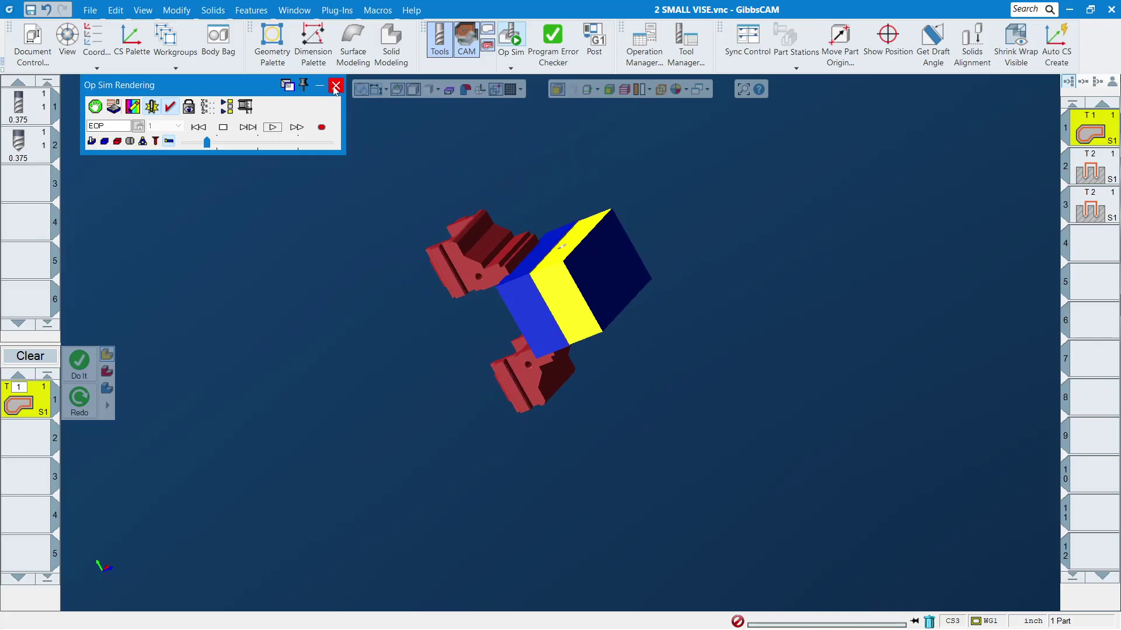
left_click(335, 85)
Deselect the blue part, fit the fixture in isometric view, and clear operation 1 from the process list
scroll(555, 226, "up", 5)
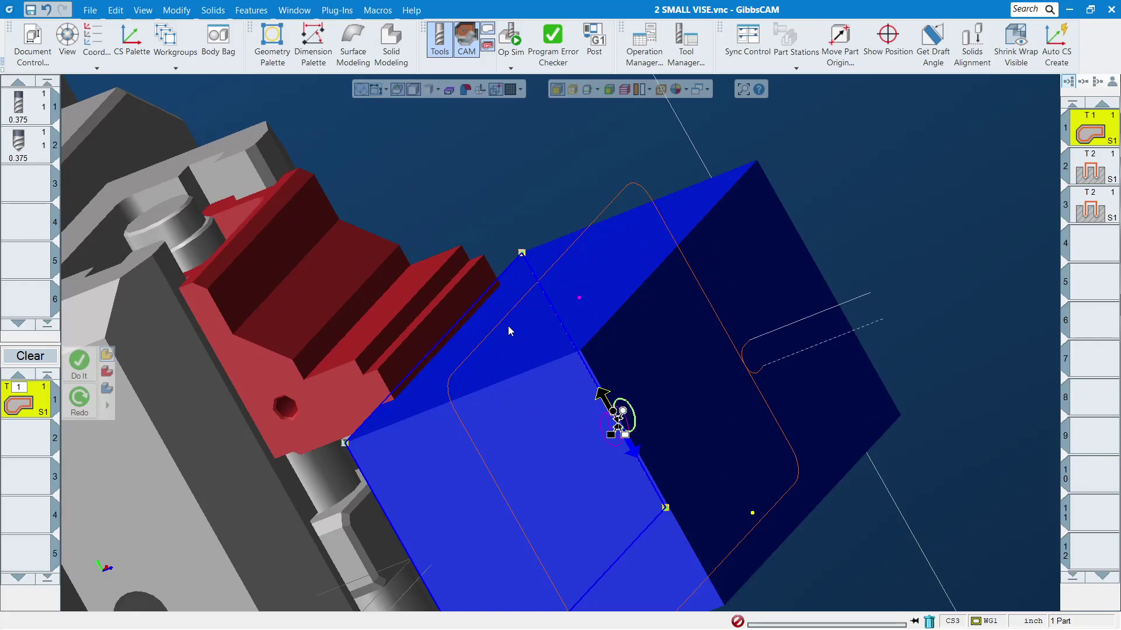
scroll(625, 238, "down", 3)
scroll(688, 345, "up", 2)
middle_click_drag(712, 333, 621, 347)
left_click(293, 146)
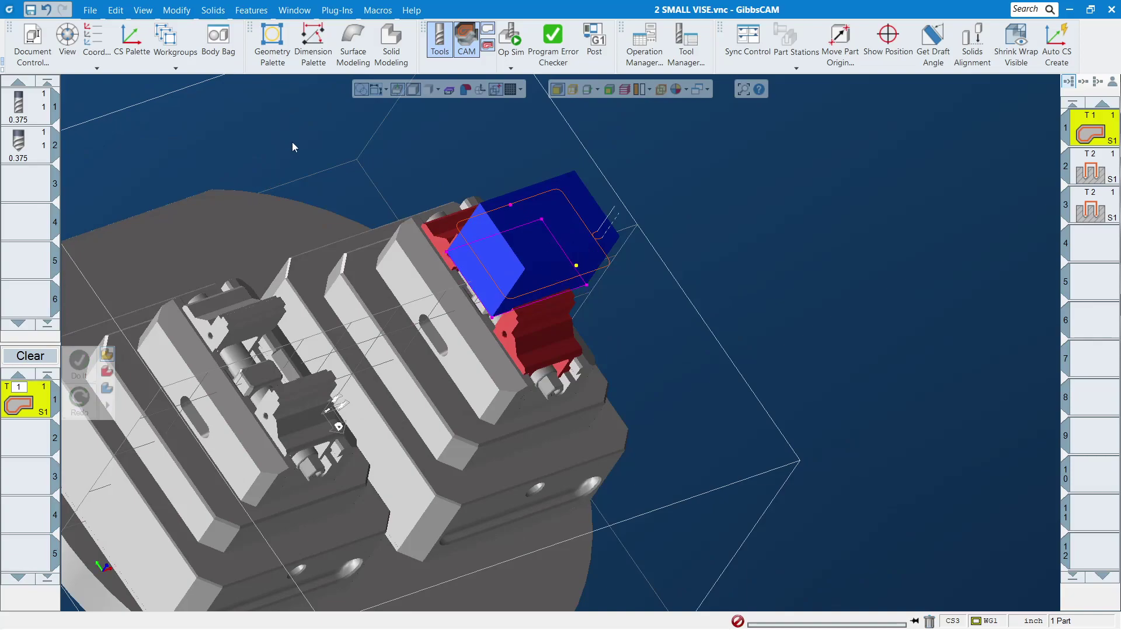
key("Home")
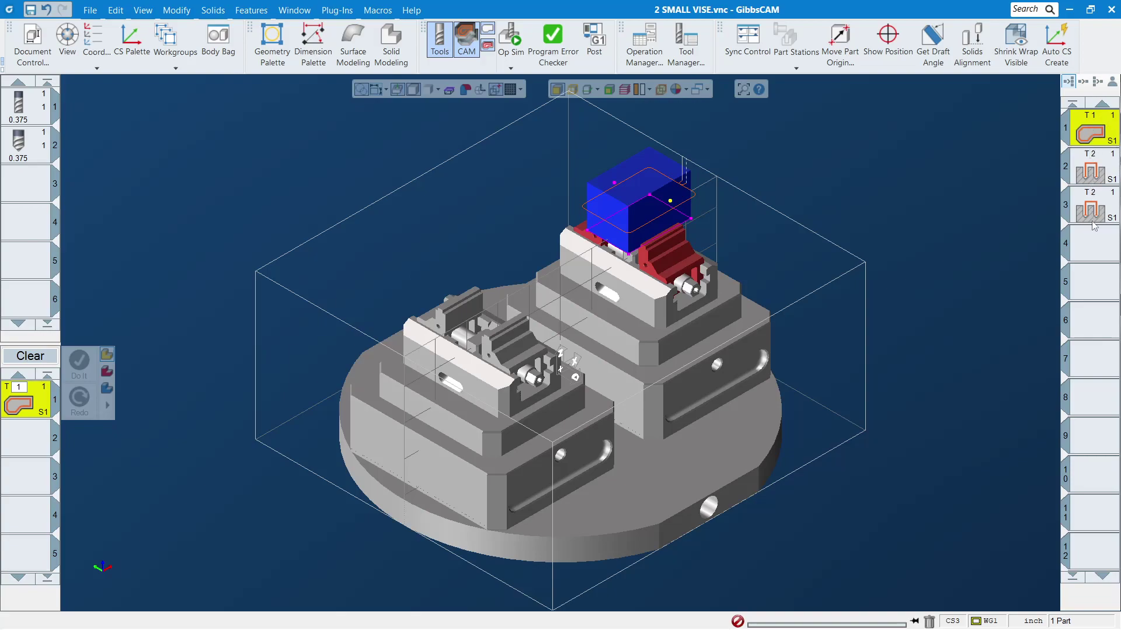
left_click(41, 358)
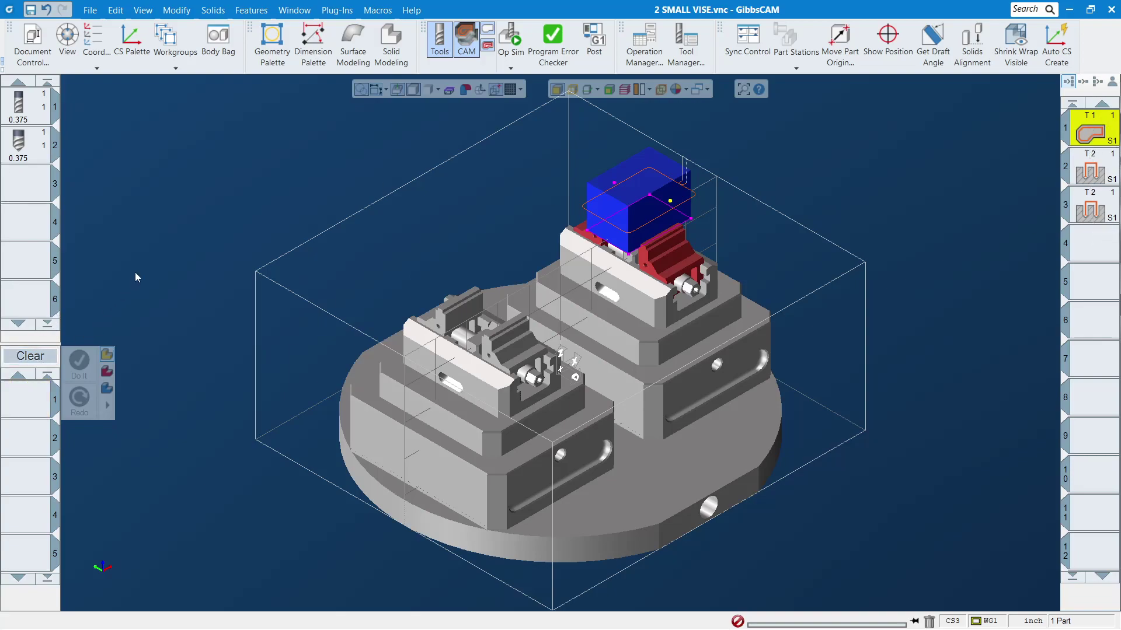
Set Multi Part Type to Part Duplication with Define Positions, placing part 2 at X -7.55906, Z 2.75591
left_click(36, 53)
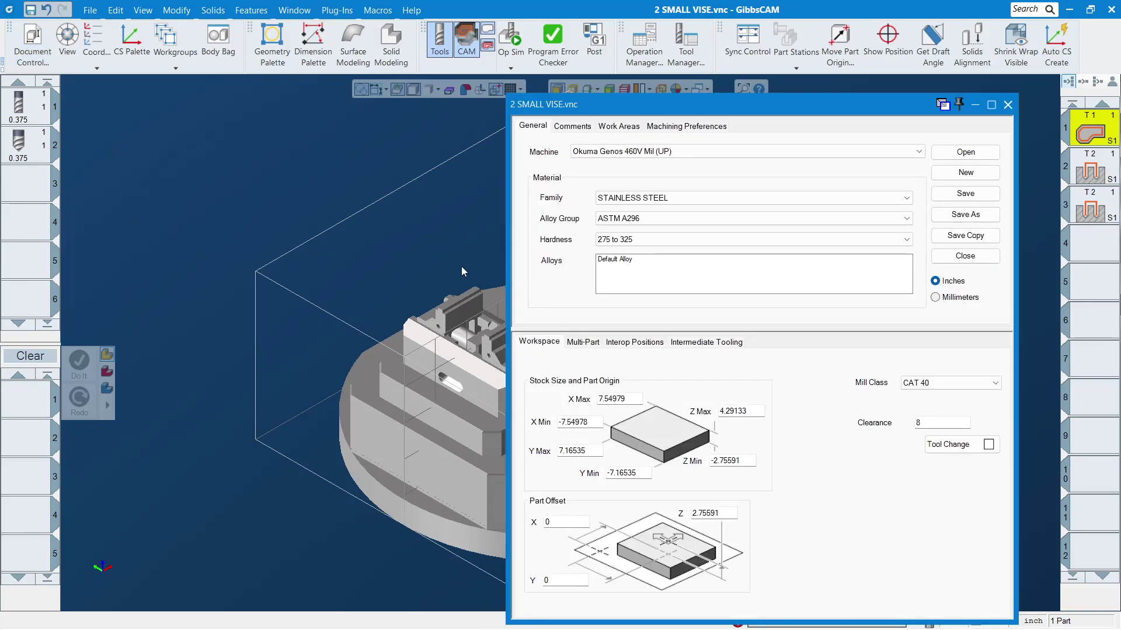
left_click(594, 343)
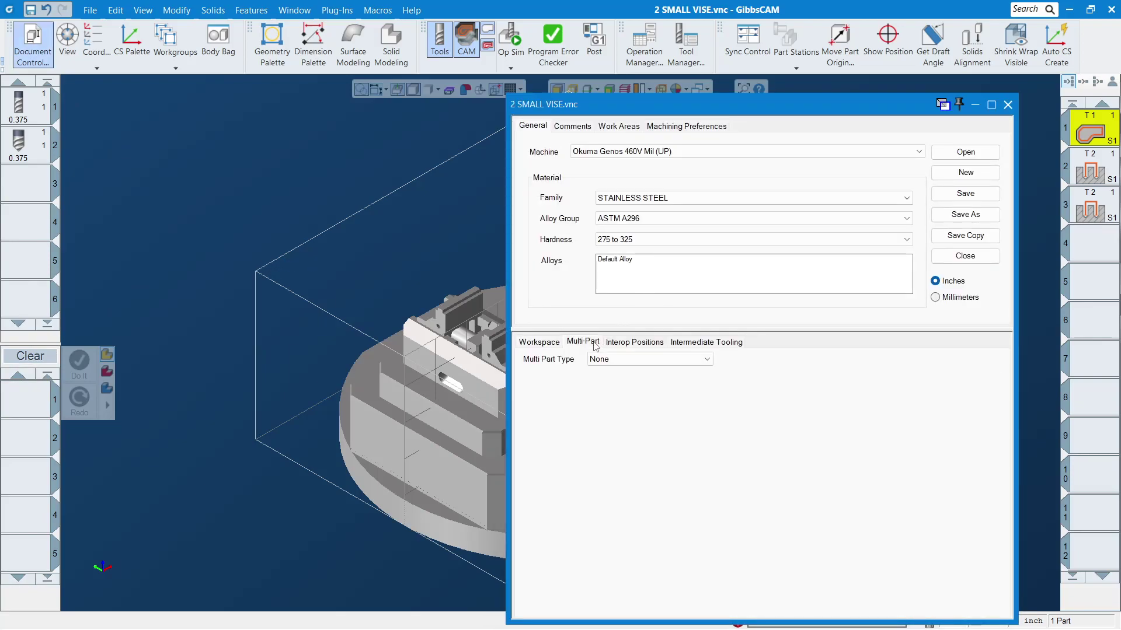
left_click(638, 363)
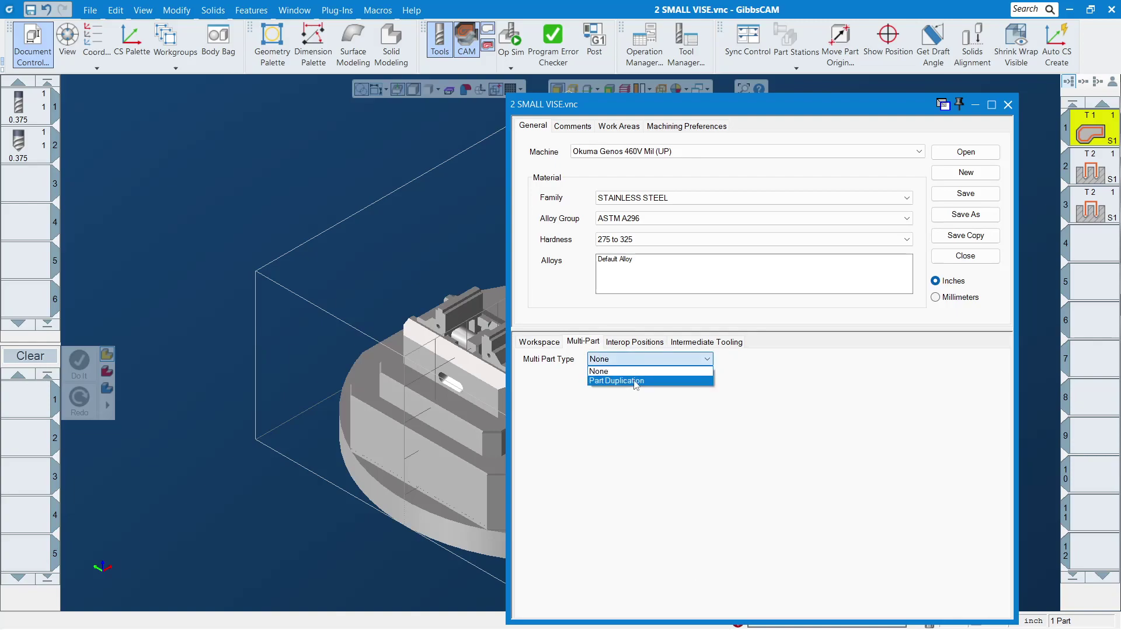
left_click(635, 382)
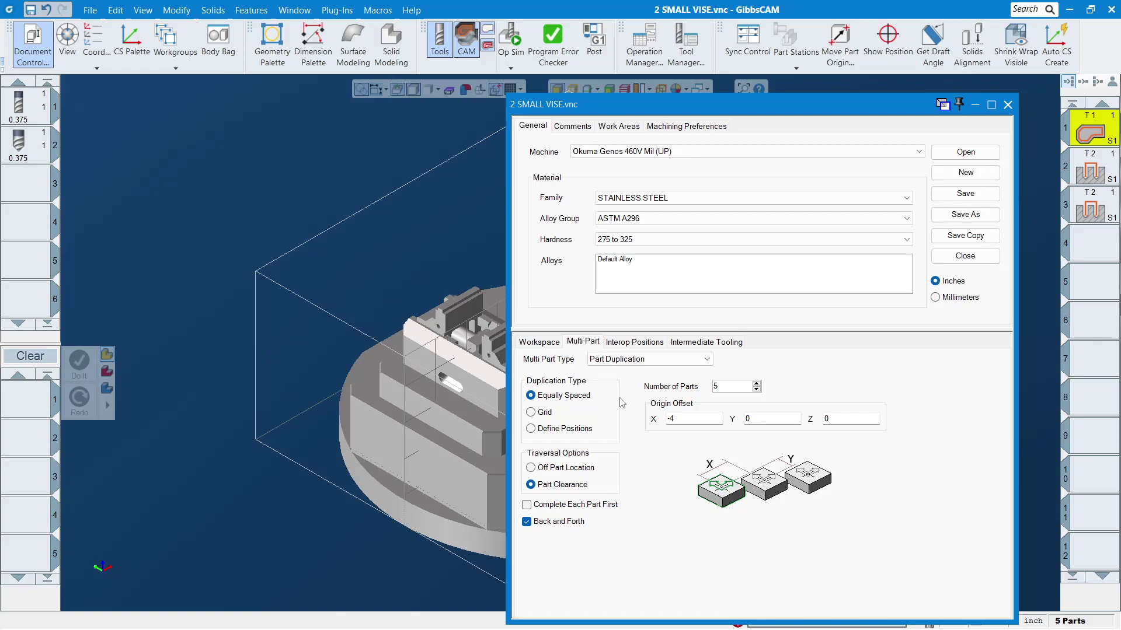
left_click(566, 430)
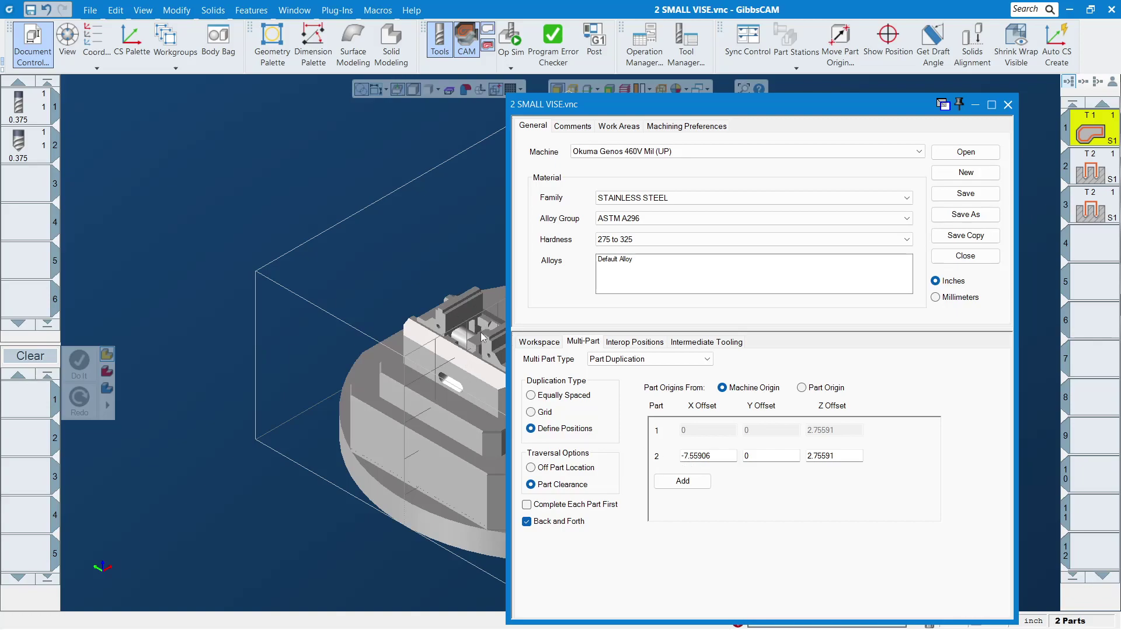
double_click(711, 455)
left_click_drag(791, 107, 772, 201)
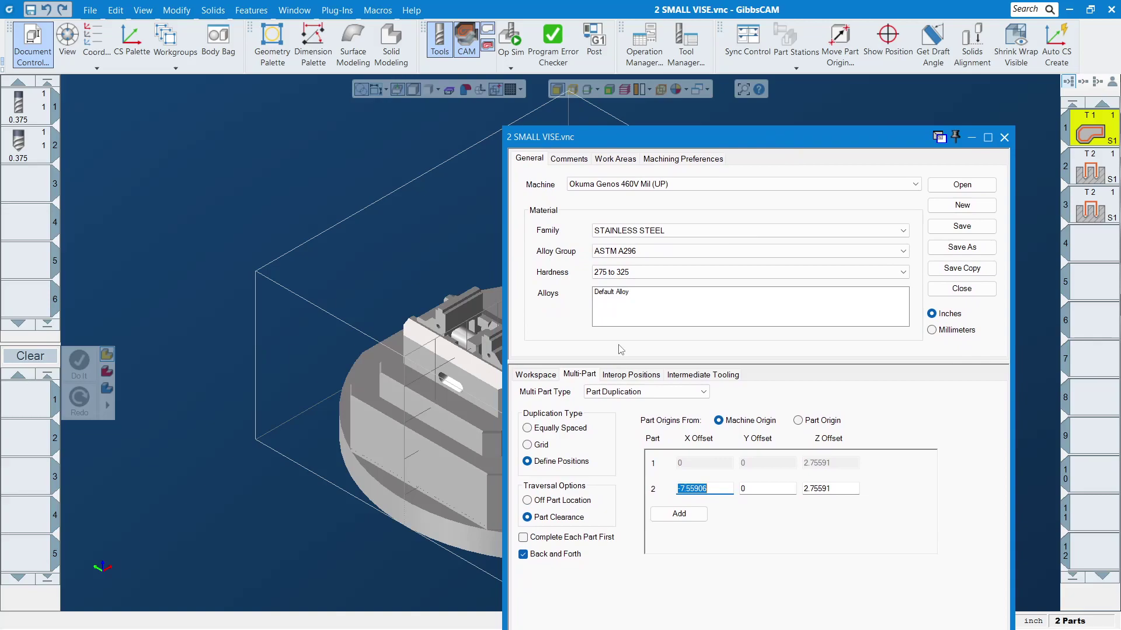
left_click_drag(595, 140, 631, 118)
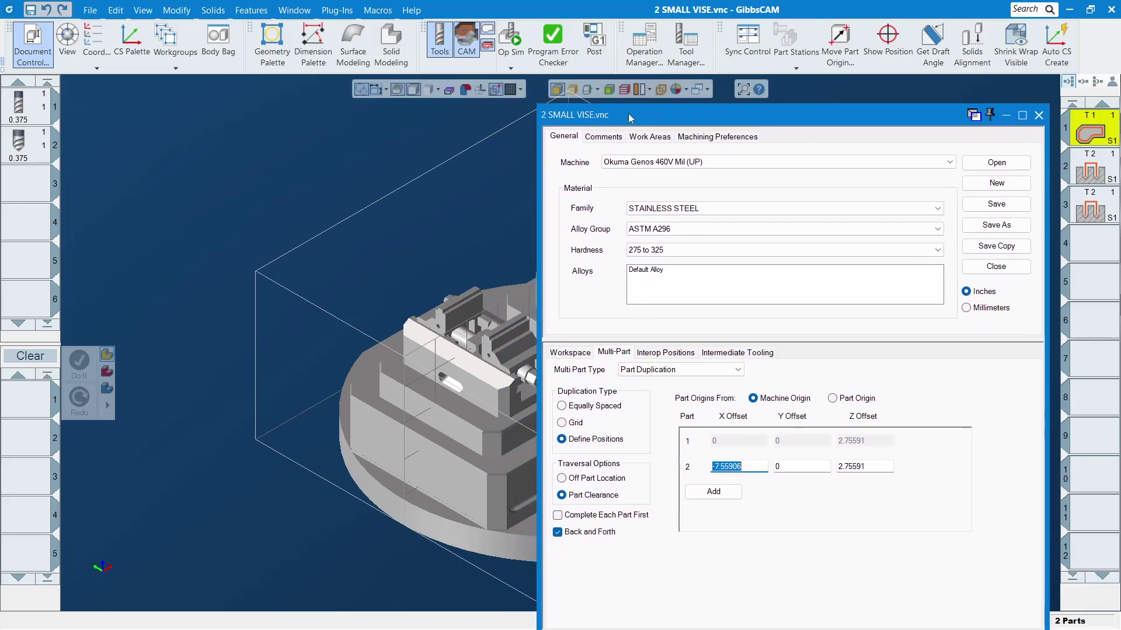
scroll(311, 312, "down", 3)
scroll(489, 292, "up", 5)
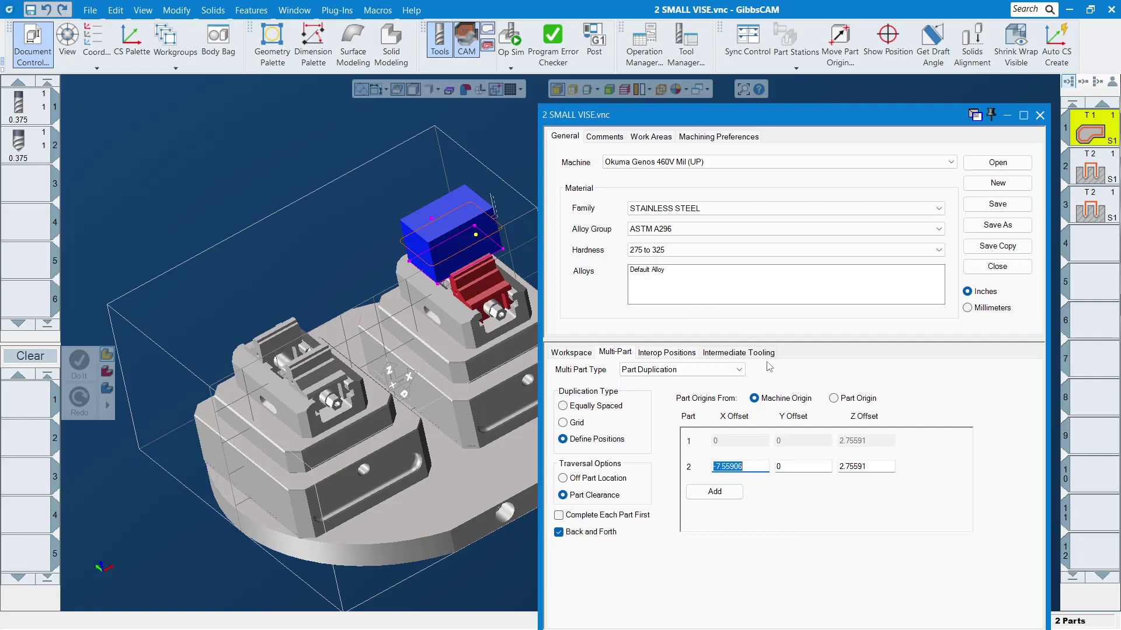
Switch to Equally Spaced with 2 parts and an X Origin Offset of -96mm*2 (-7.55906)
double_click(749, 469)
left_click(581, 406)
double_click(740, 428)
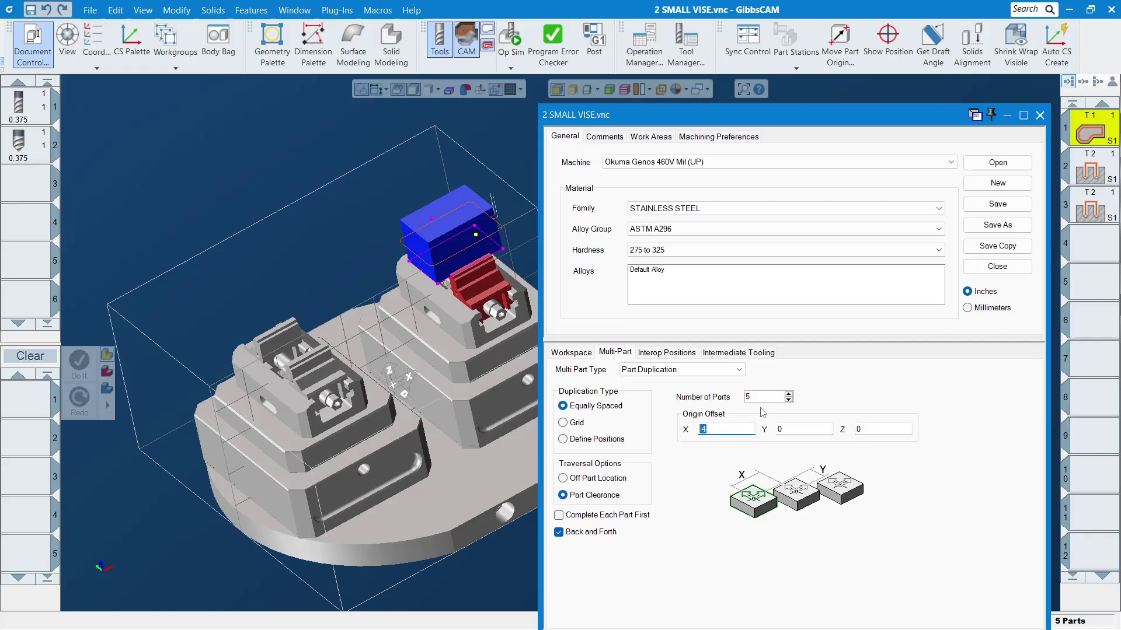
left_click(789, 400)
left_click(788, 400)
left_click(789, 399)
double_click(722, 428)
type("96mm")
key("Return")
key("Tab")
left_click(701, 430)
type("-")
Compare the Grid, Equally Spaced and Define Positions duplication options
left_click(576, 424)
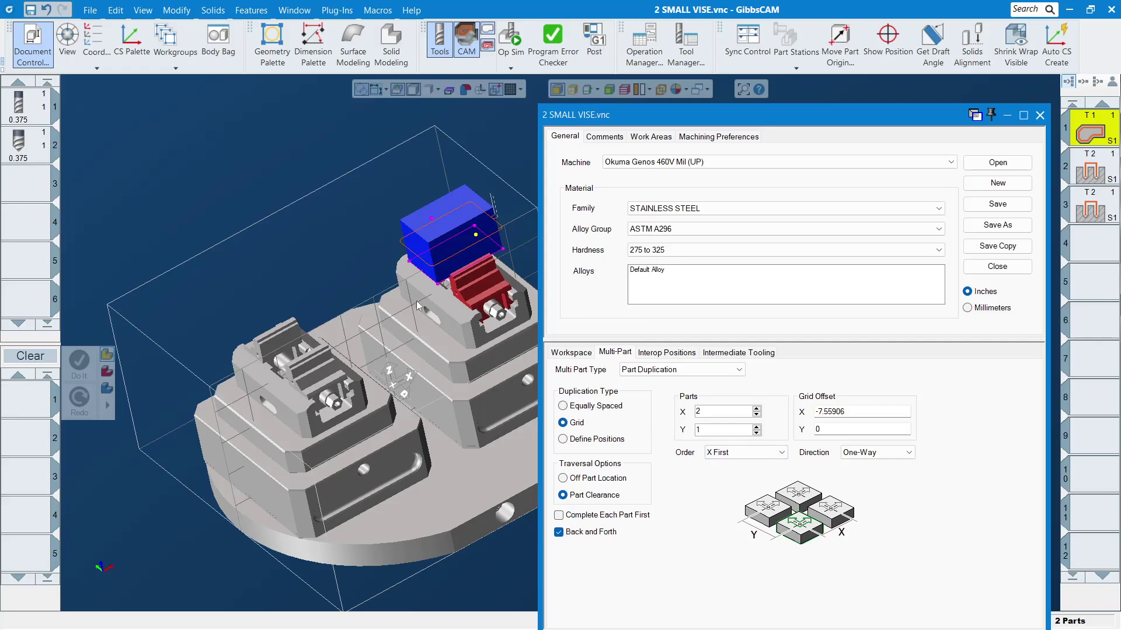
left_click(607, 407)
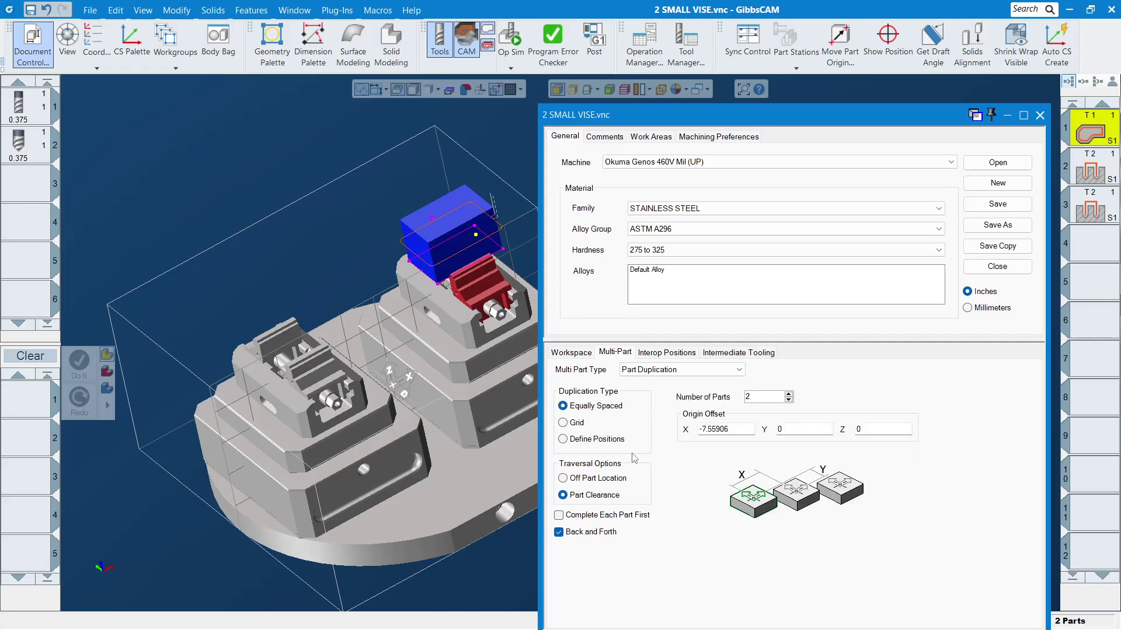
left_click(563, 439)
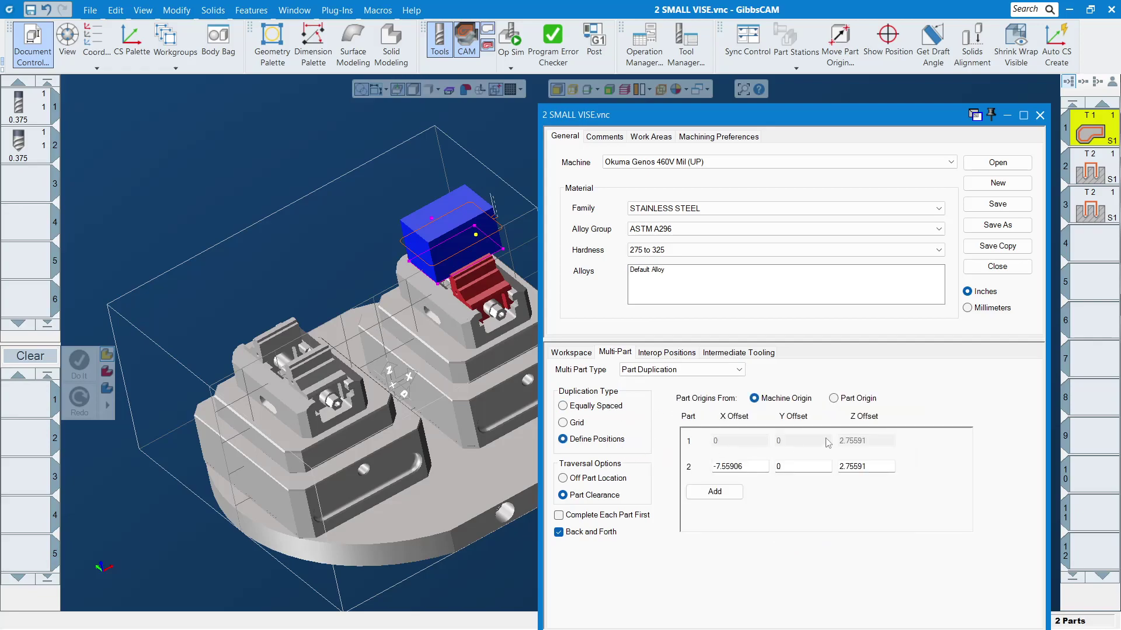
Switch back to Equally Spaced and view the Workspace stock size and part offset settings
left_click(601, 407)
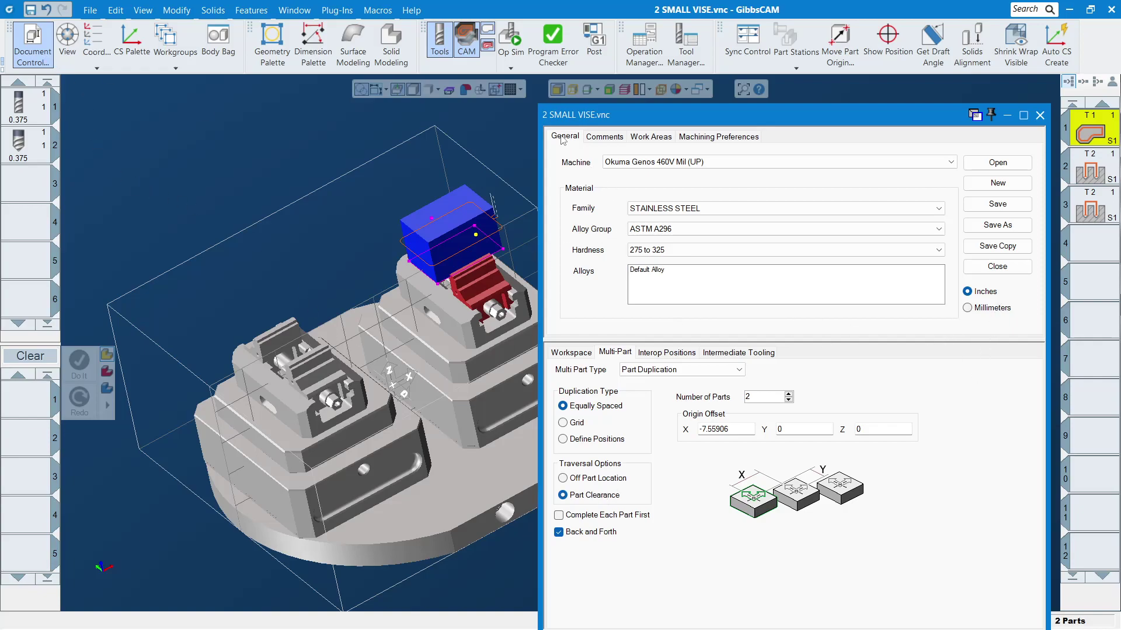
left_click(576, 354)
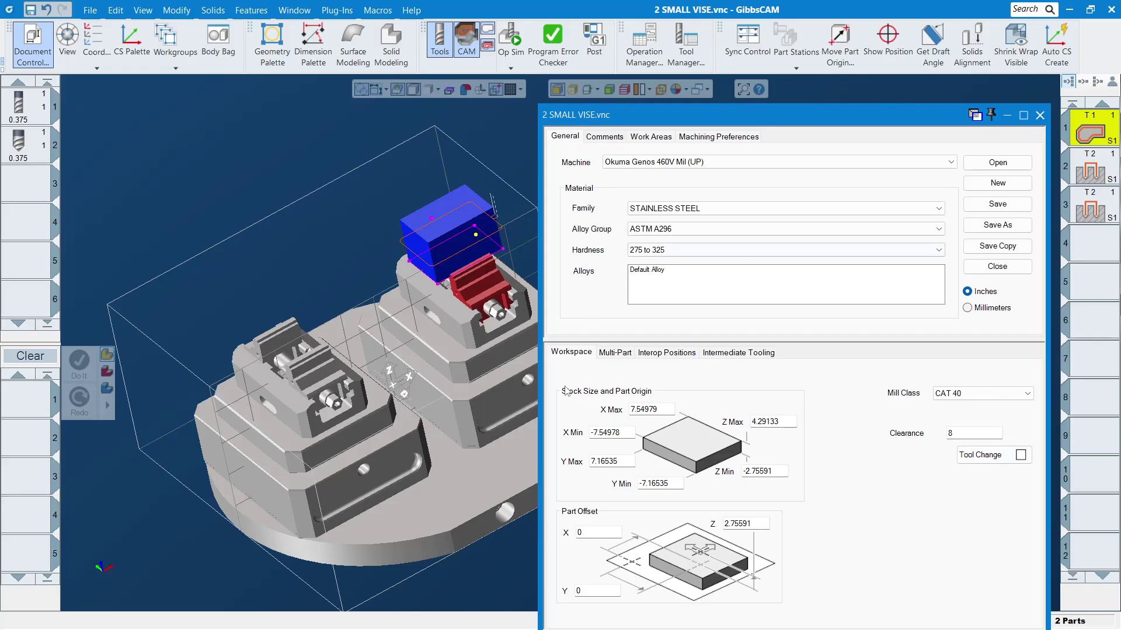
Try the Complete Each Part First and Back and Forth options on the Multi-Part tab
left_click(613, 352)
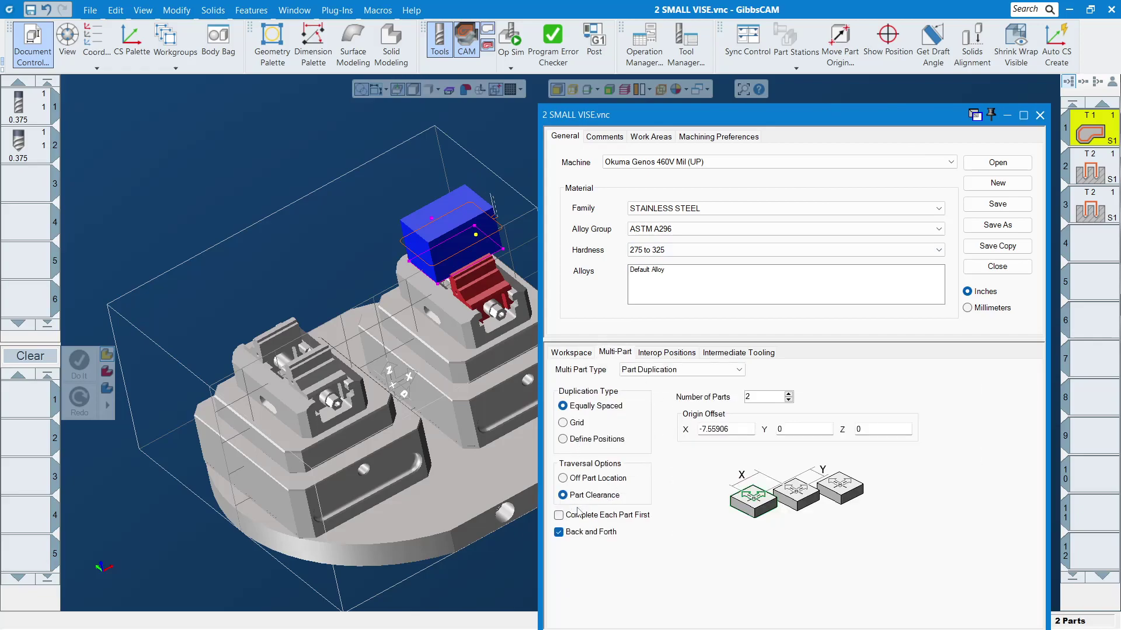
left_click(615, 519)
left_click(615, 518)
left_click(602, 537)
left_click(589, 533)
left_click(631, 517)
left_click(619, 516)
Leave Complete Each Part First off and Back and Forth on, close Document Control, and start Op Sim
left_click(618, 515)
left_click(613, 516)
left_click(601, 533)
left_click(1040, 116)
left_click(510, 37)
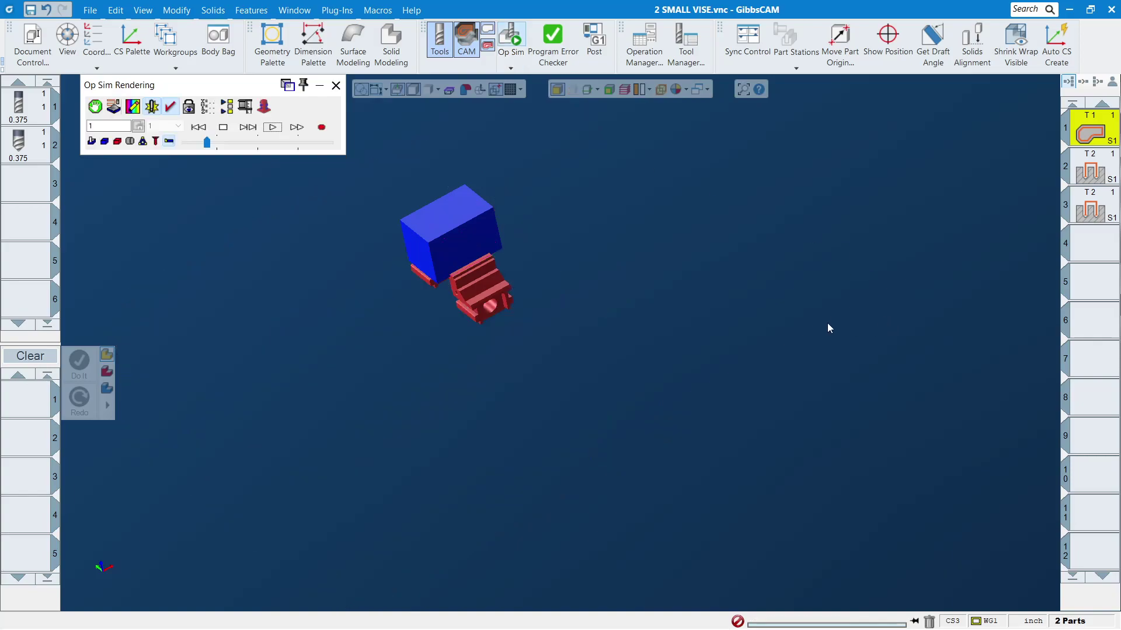
Close Op Sim and inspect the two-vise fixture, selecting the left vise jaw's top and front faces
left_click(336, 85)
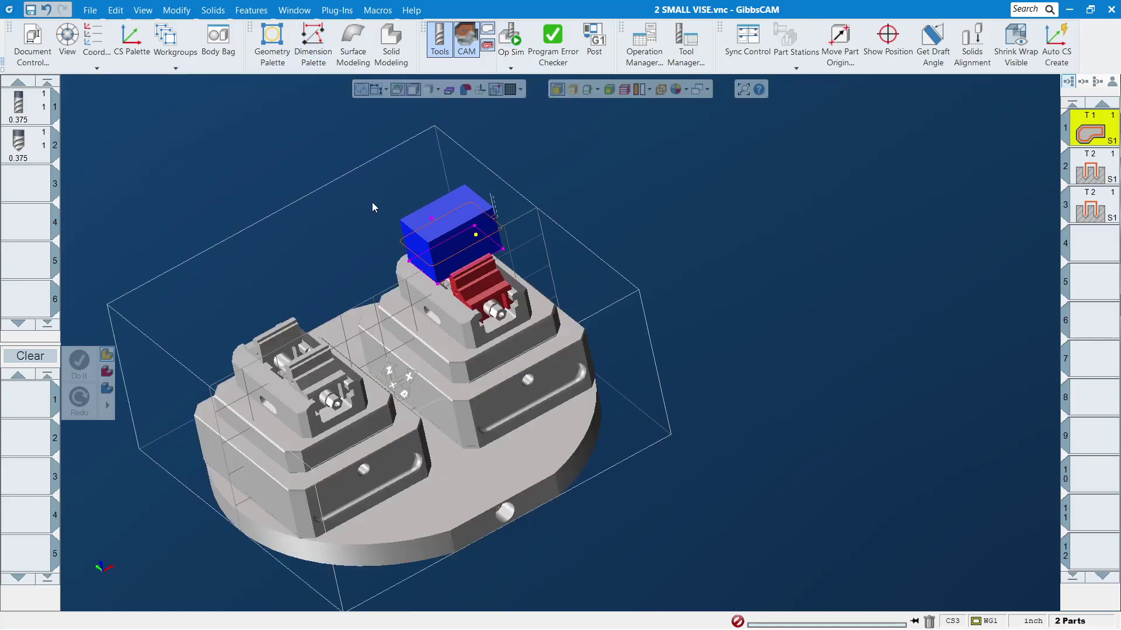
middle_click_drag(474, 288, 324, 359)
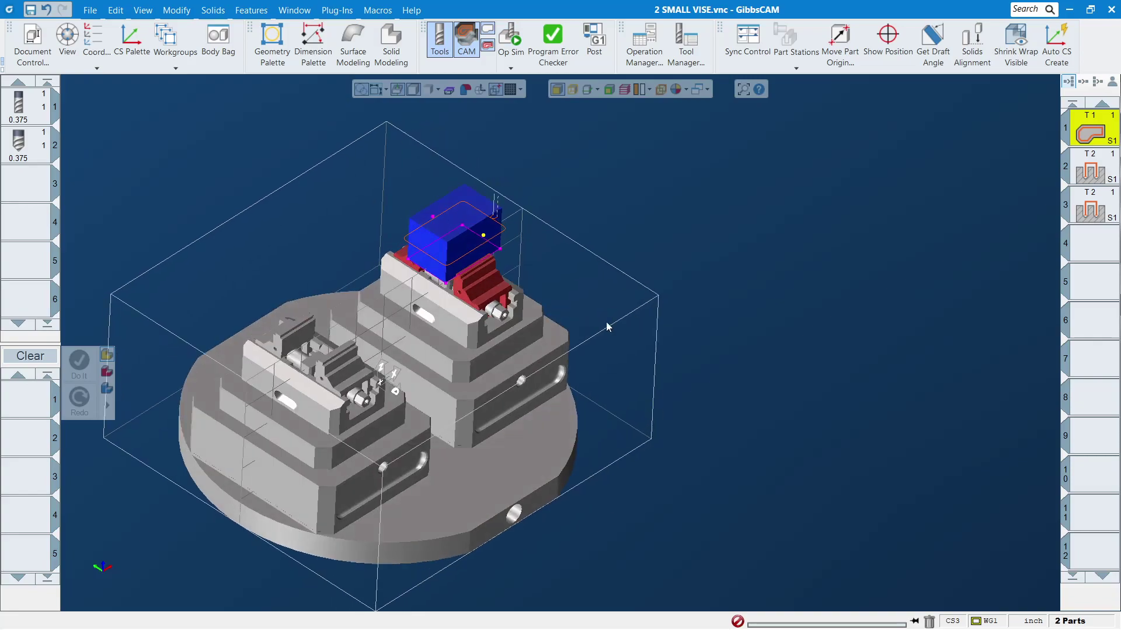
scroll(286, 429, "up", 3)
scroll(286, 429, "down", 4)
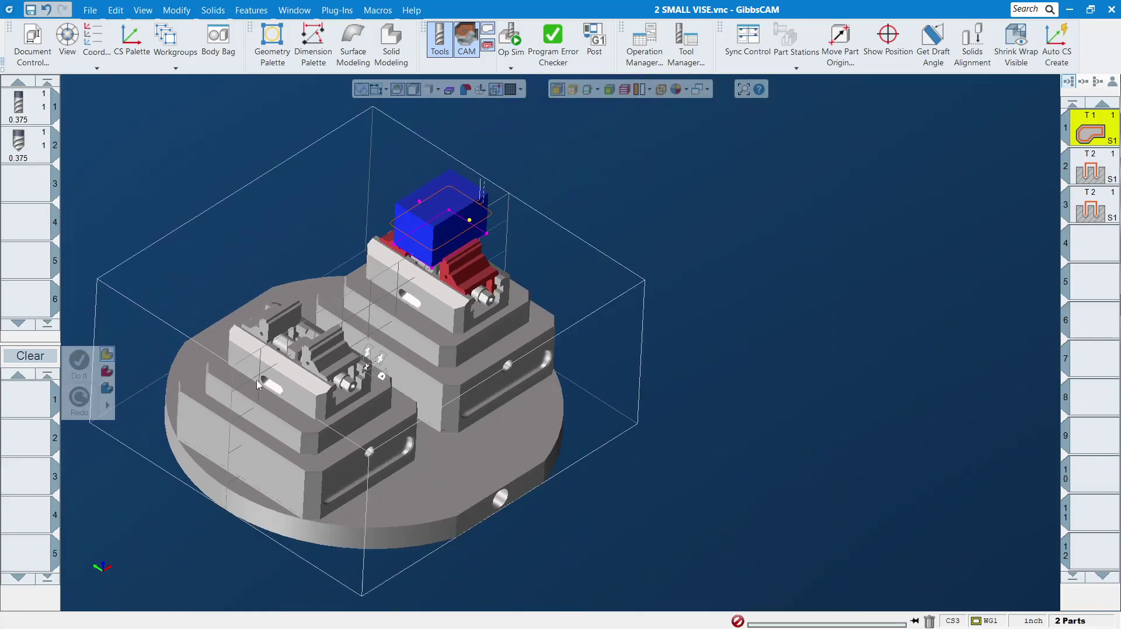
scroll(274, 357, "up", 2)
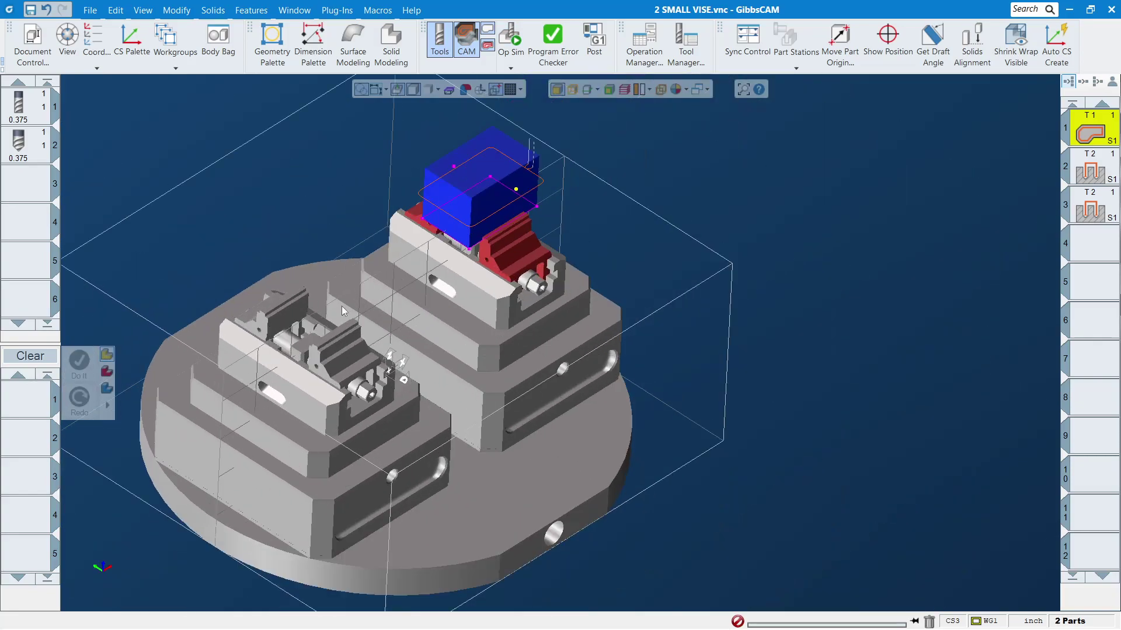
scroll(383, 285, "up", 2)
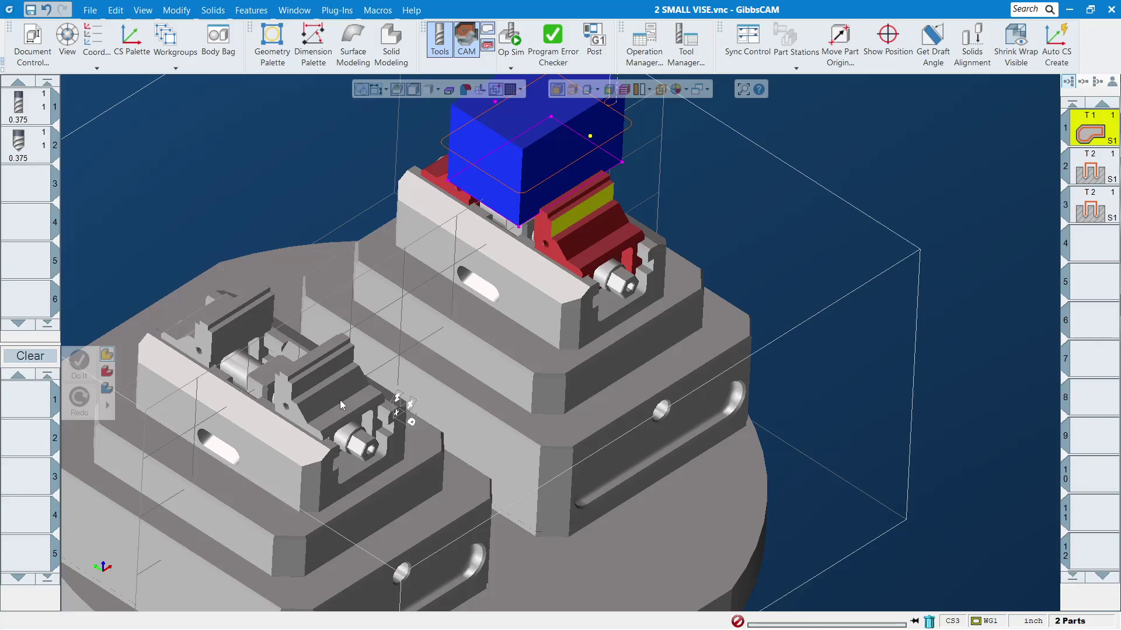
scroll(327, 416, "down", 3)
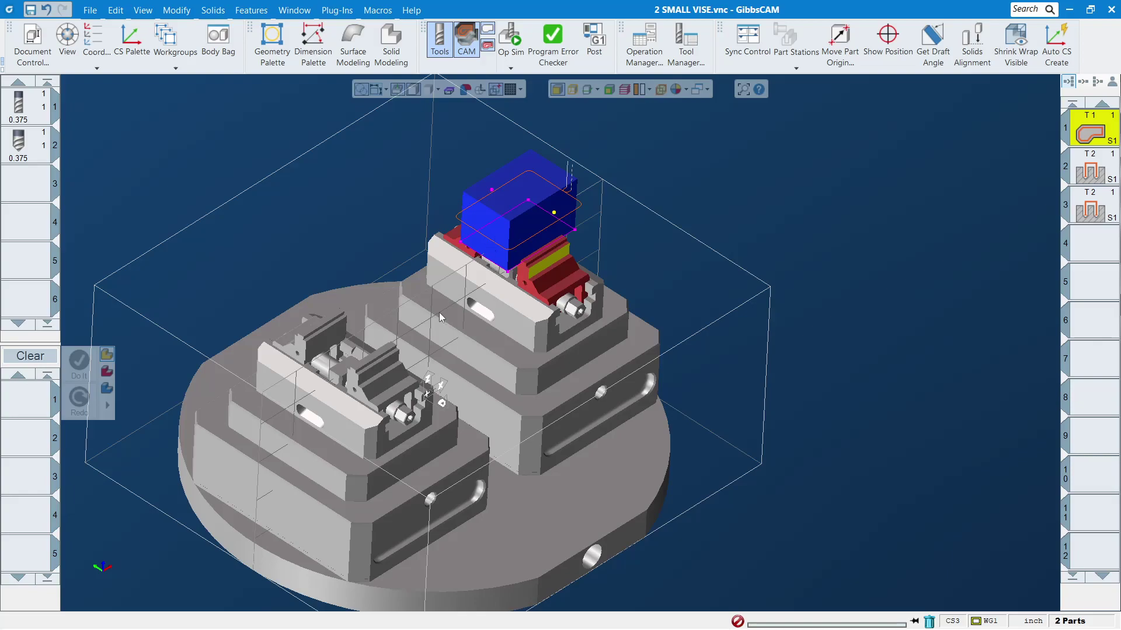
left_click(323, 328)
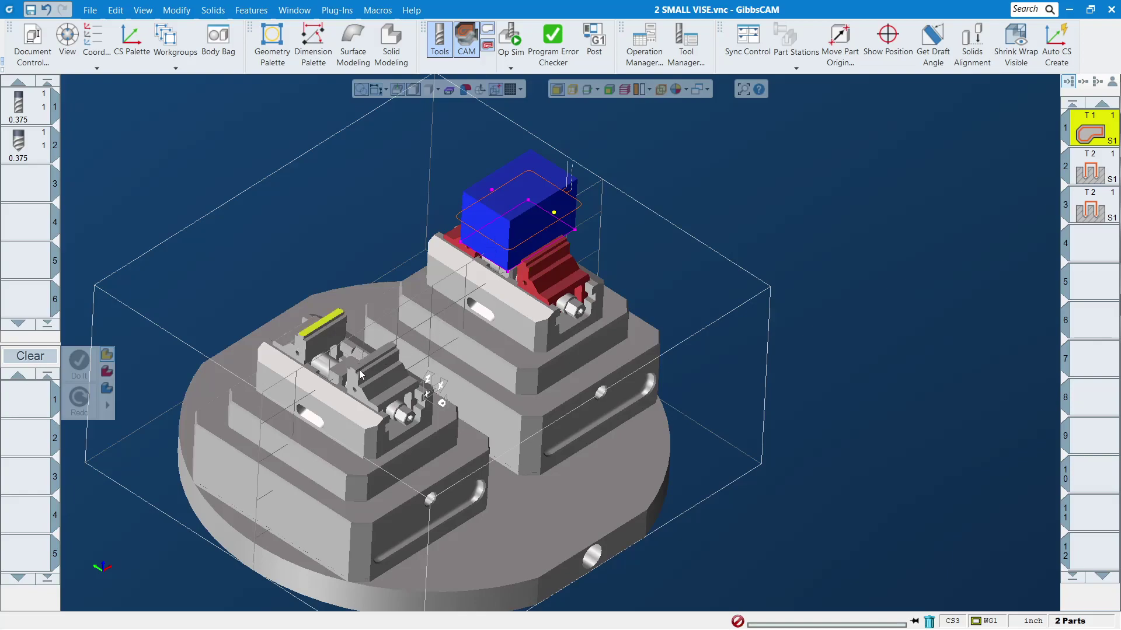
left_click(328, 418)
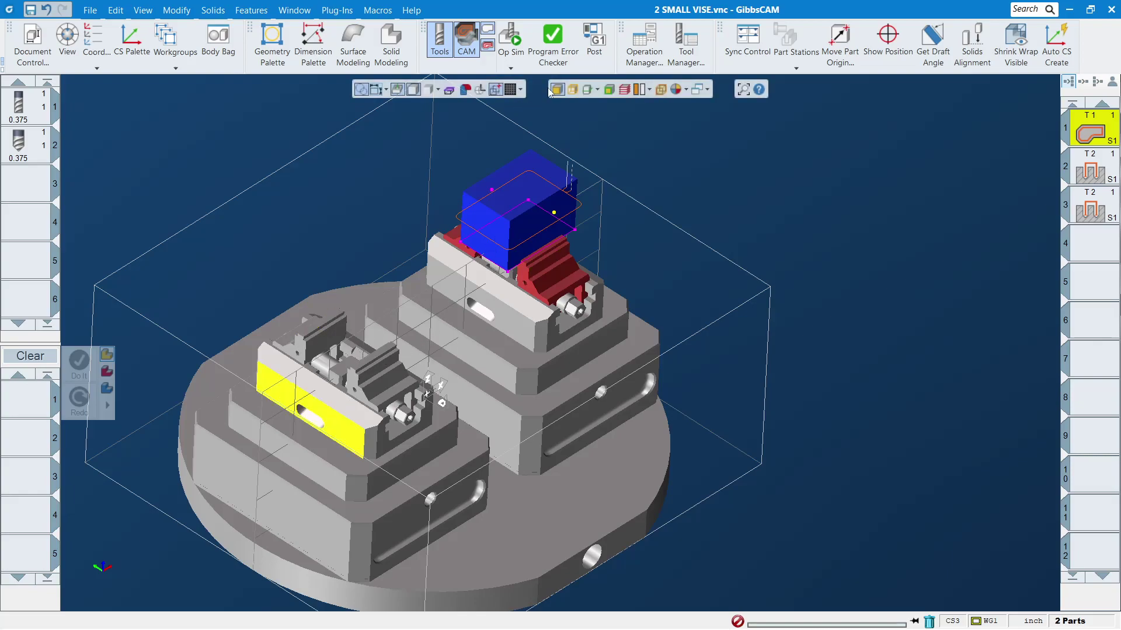
Set the fixture body's type to Fixture (Display Only)
right_click(549, 527)
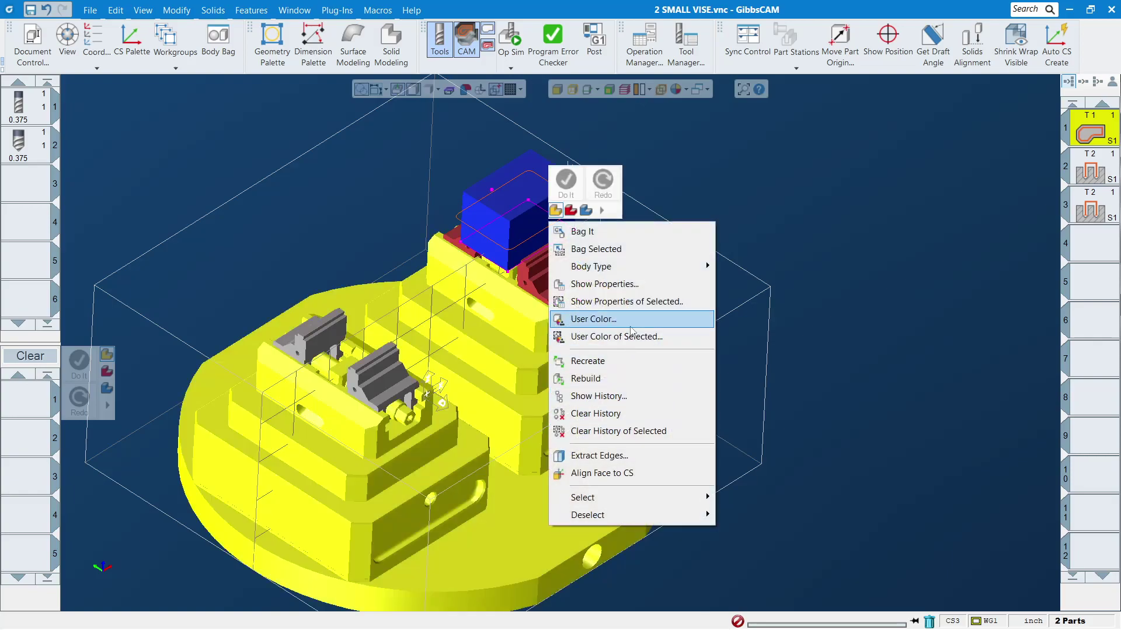
mouse_move(706, 266)
left_click(753, 319)
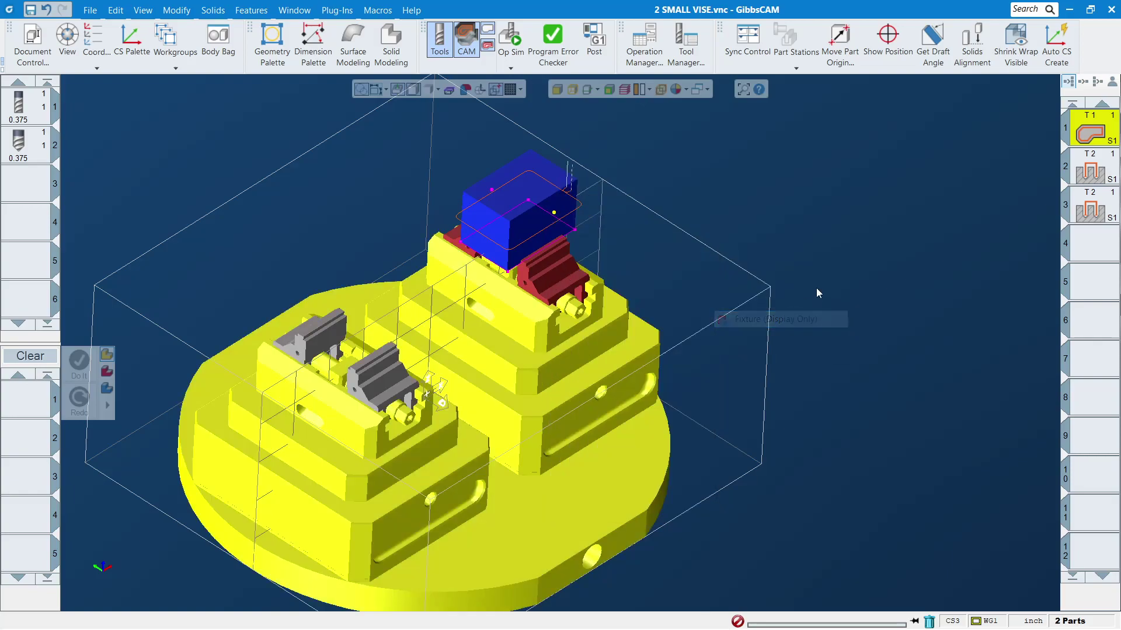
Run Op Sim with Show Multipart on to display both duplicated stock blocks in their vises
left_click(508, 46)
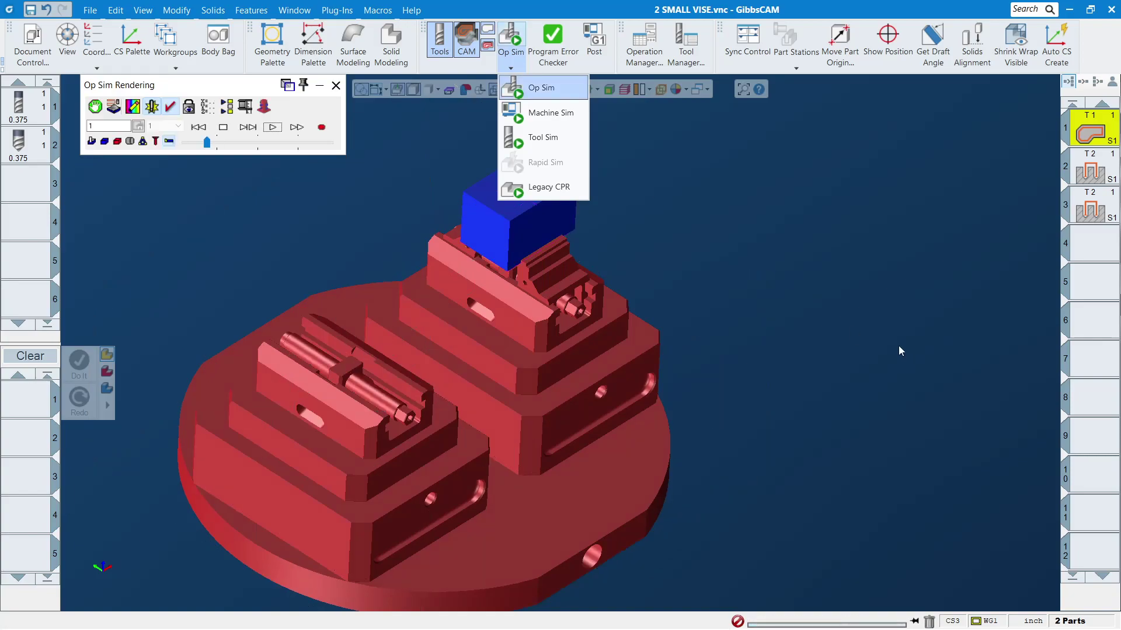
scroll(891, 351, "down", 3)
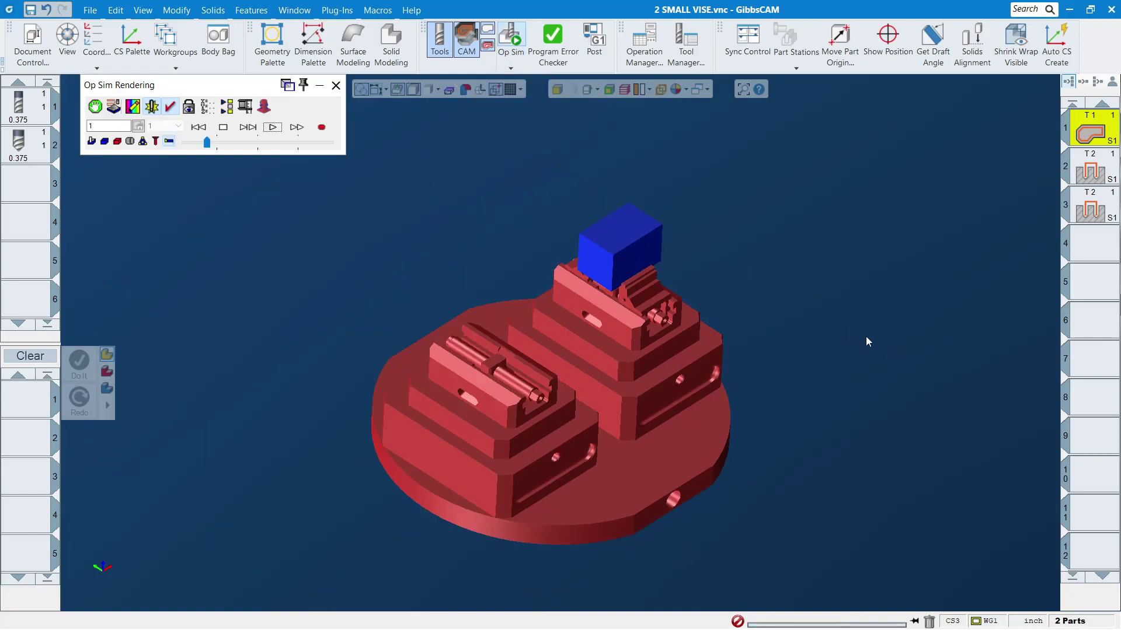
scroll(420, 420, "up", 2)
middle_click_drag(484, 387, 394, 377)
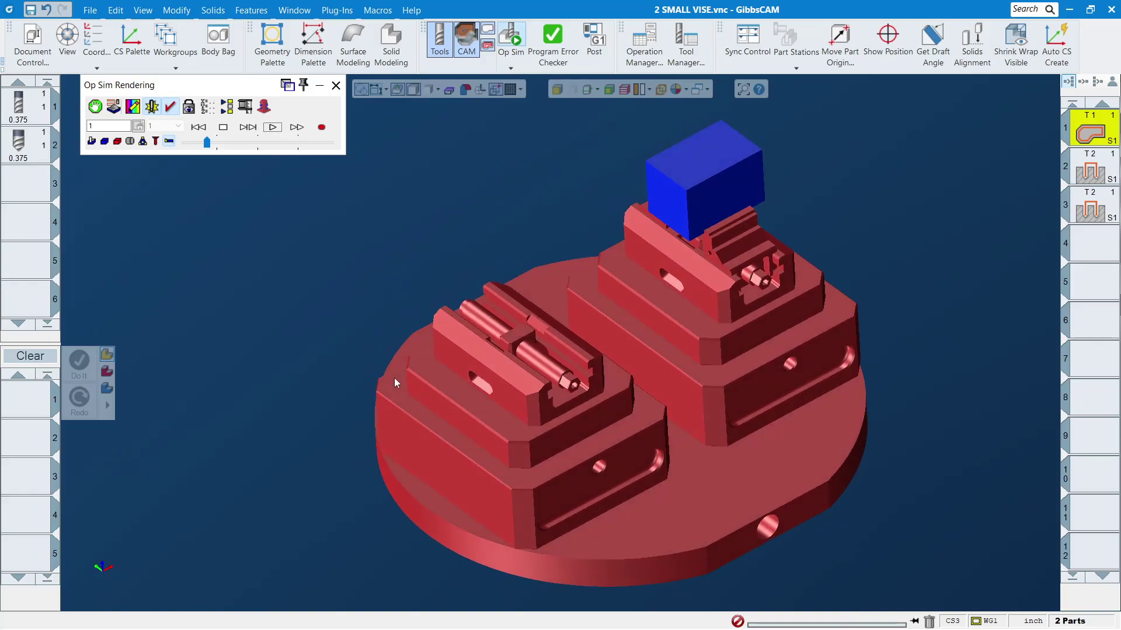
scroll(549, 353, "up", 3)
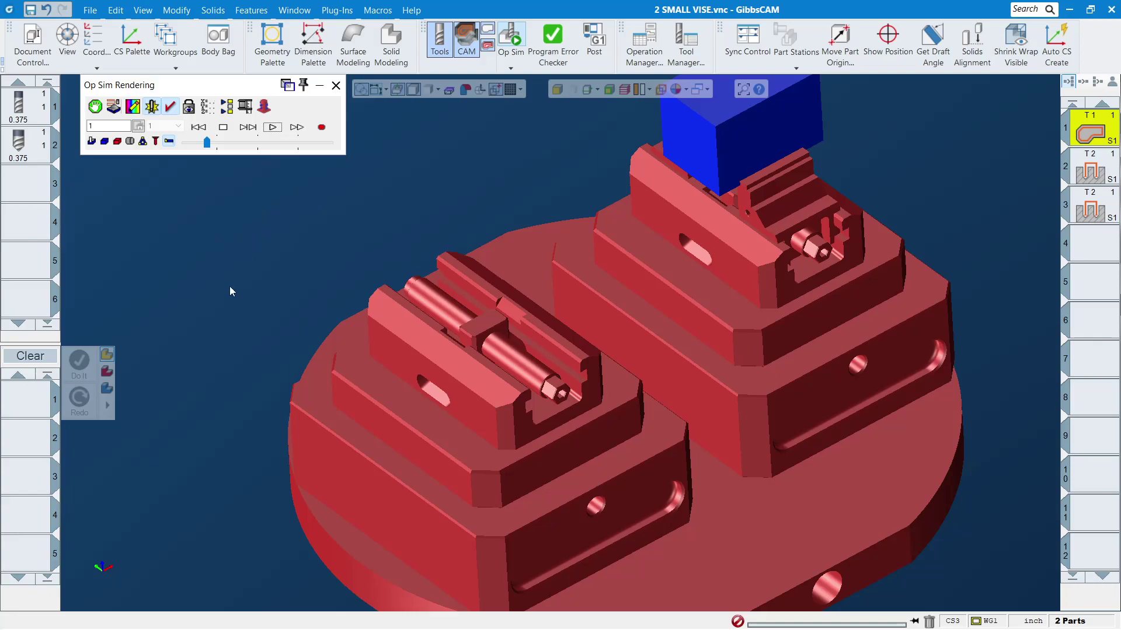
left_click(263, 106)
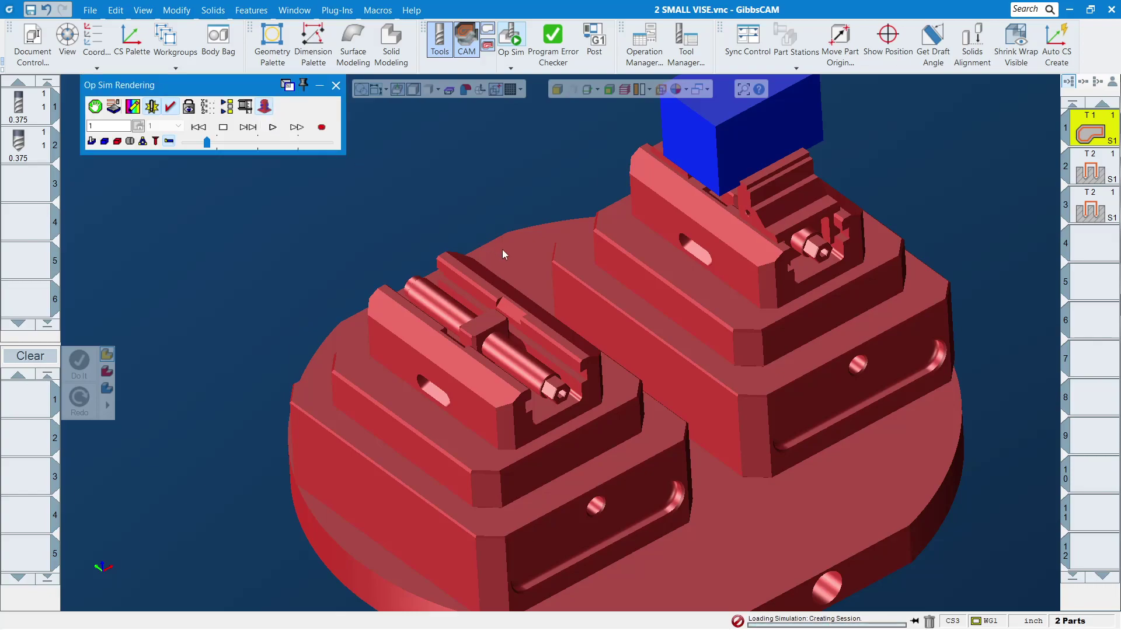
scroll(503, 255, "down", 5)
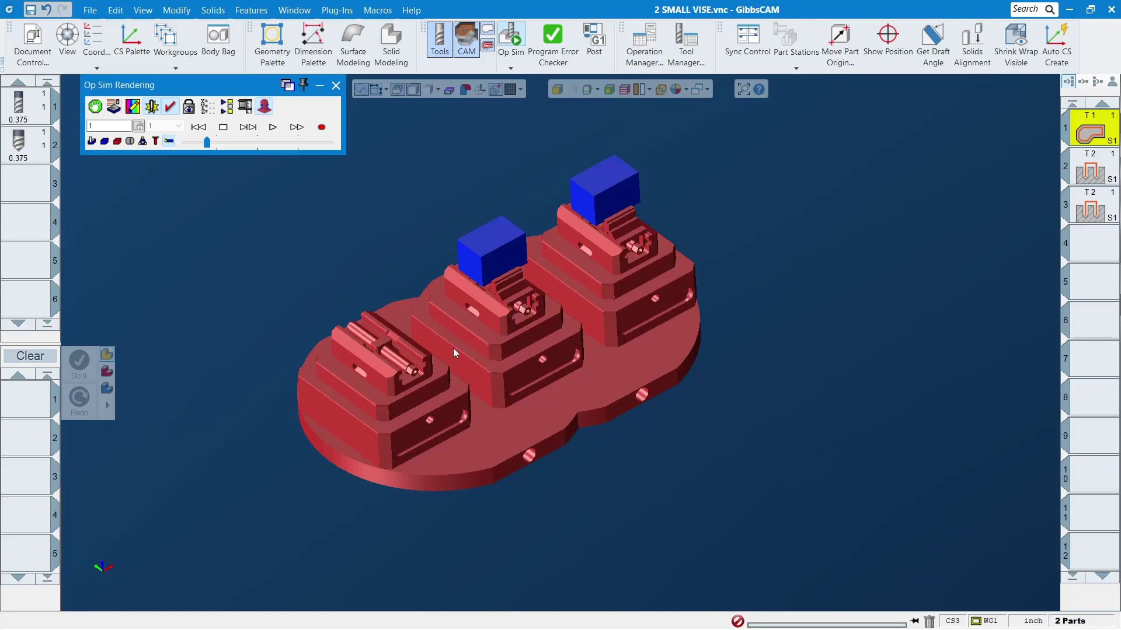
Change the vise body's type to Part in its Properties
left_click(604, 383)
right_click(610, 380)
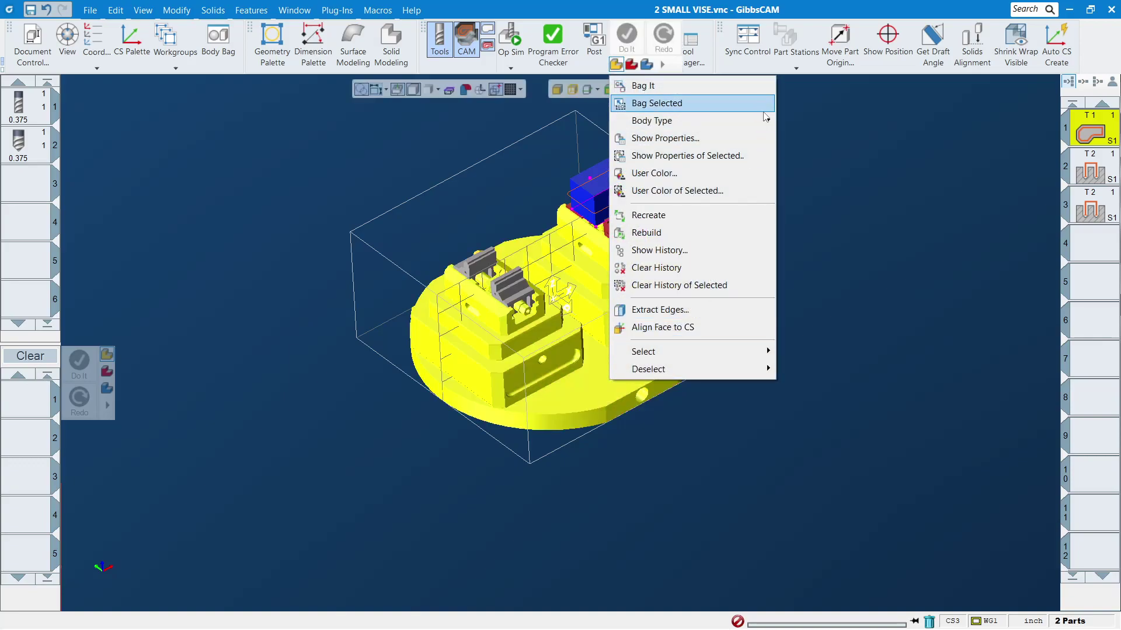
left_click(752, 135)
left_click(197, 383)
left_click(485, 190)
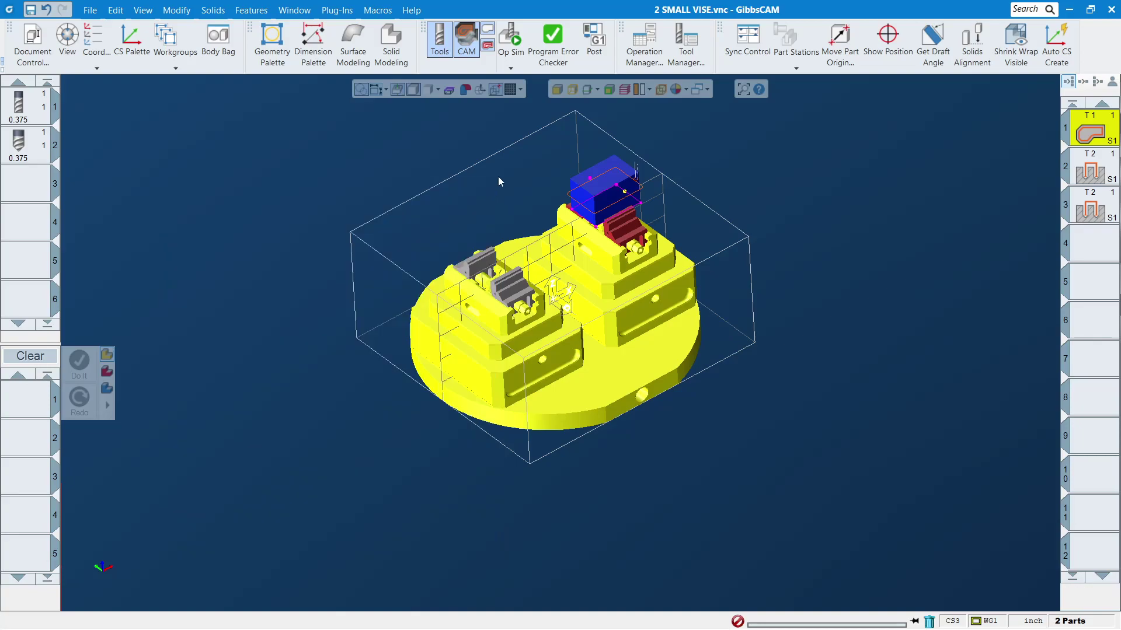
left_click(498, 181)
Simulate the job, raise Number of Parts to 3, and simulate again
left_click(510, 38)
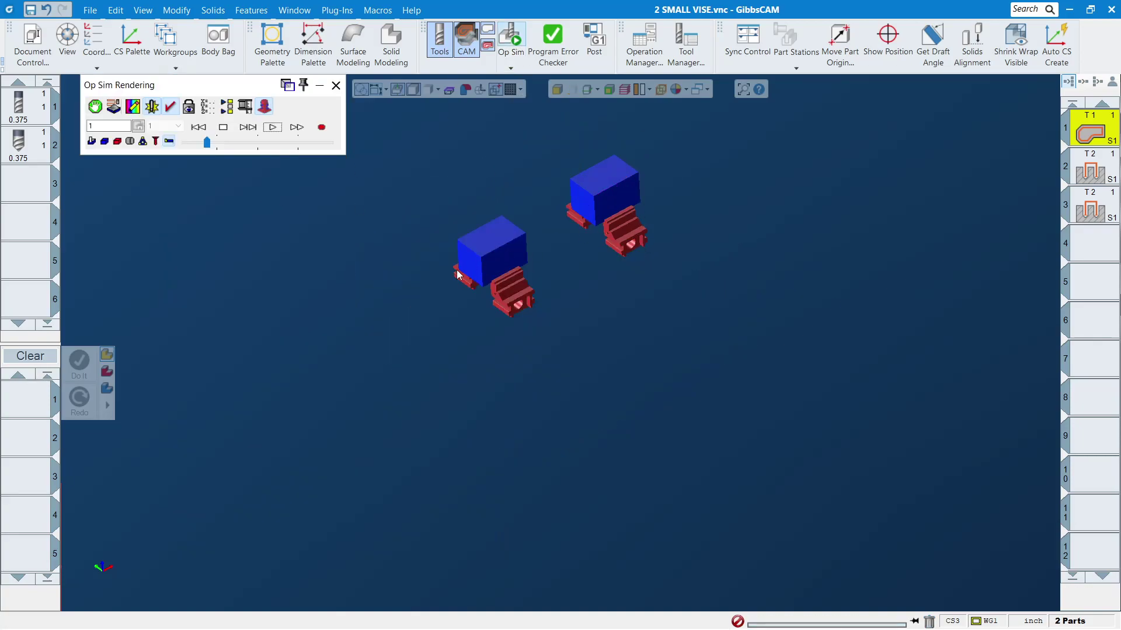
left_click(335, 85)
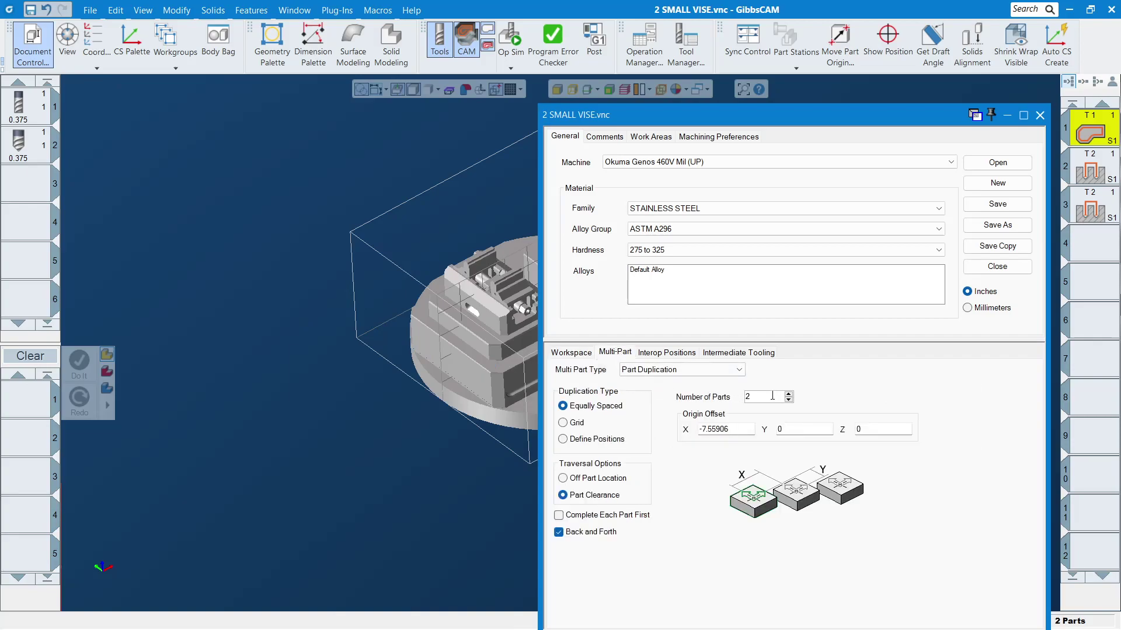
left_click(788, 395)
left_click(1040, 115)
left_click(511, 38)
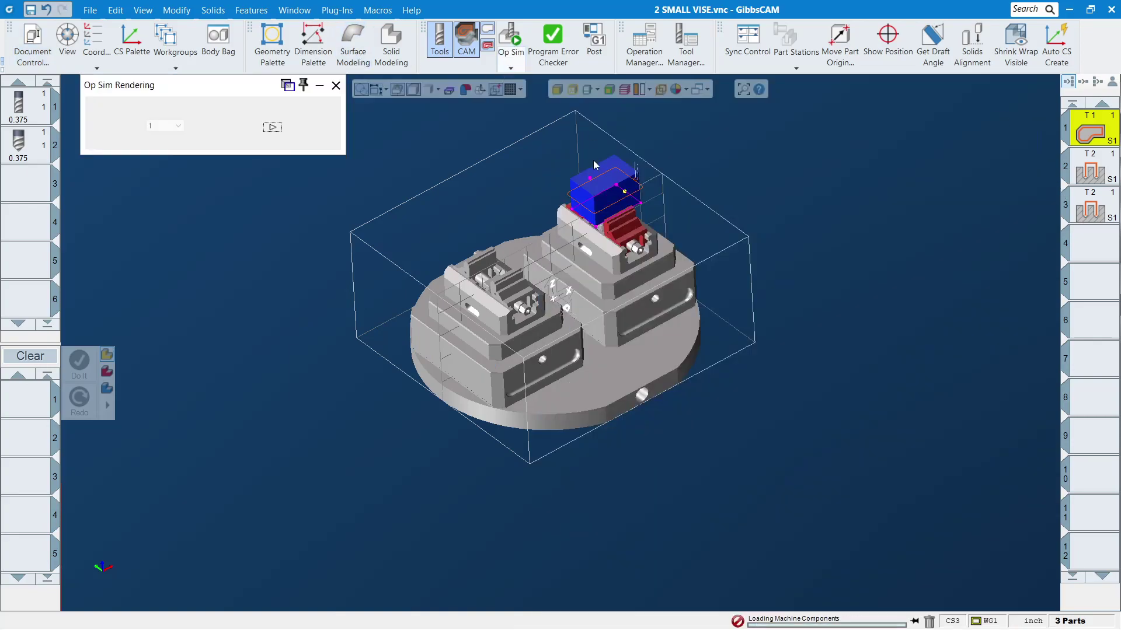
left_click(336, 85)
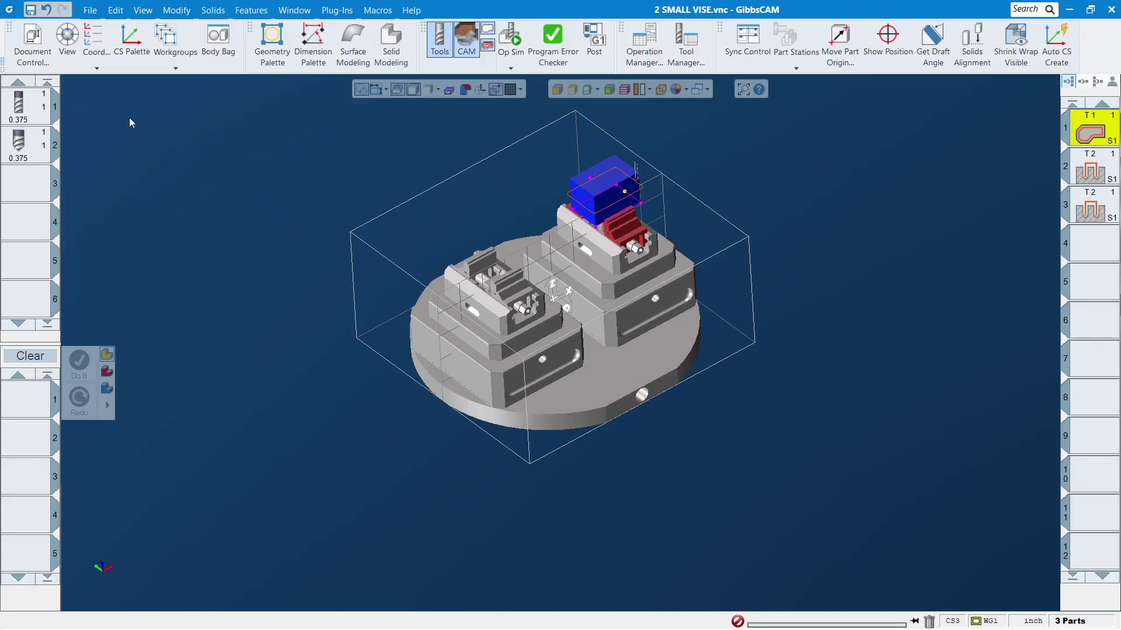
Recheck the Multi-Part settings, then run the Op Sim machining cutting both stock blocks
left_click(32, 41)
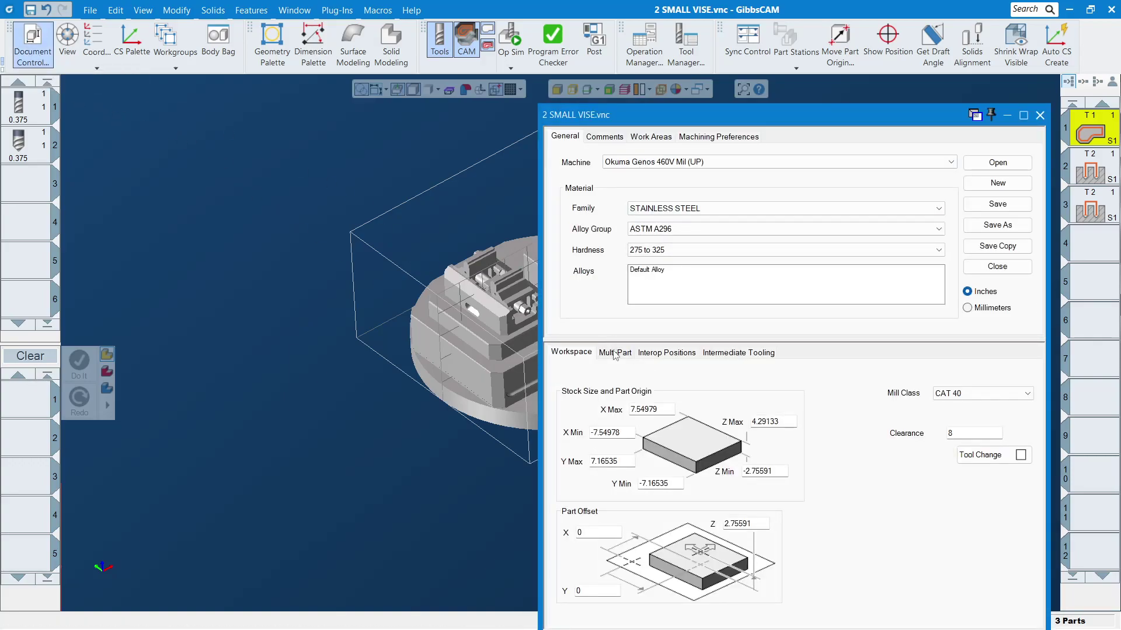
left_click(615, 353)
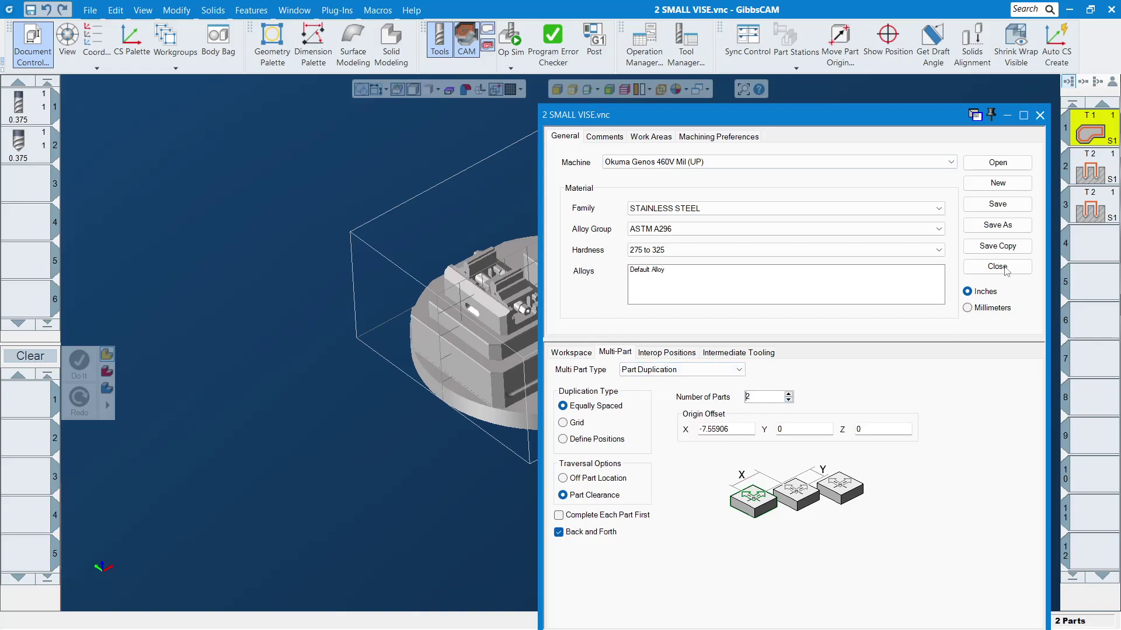
left_click(1040, 115)
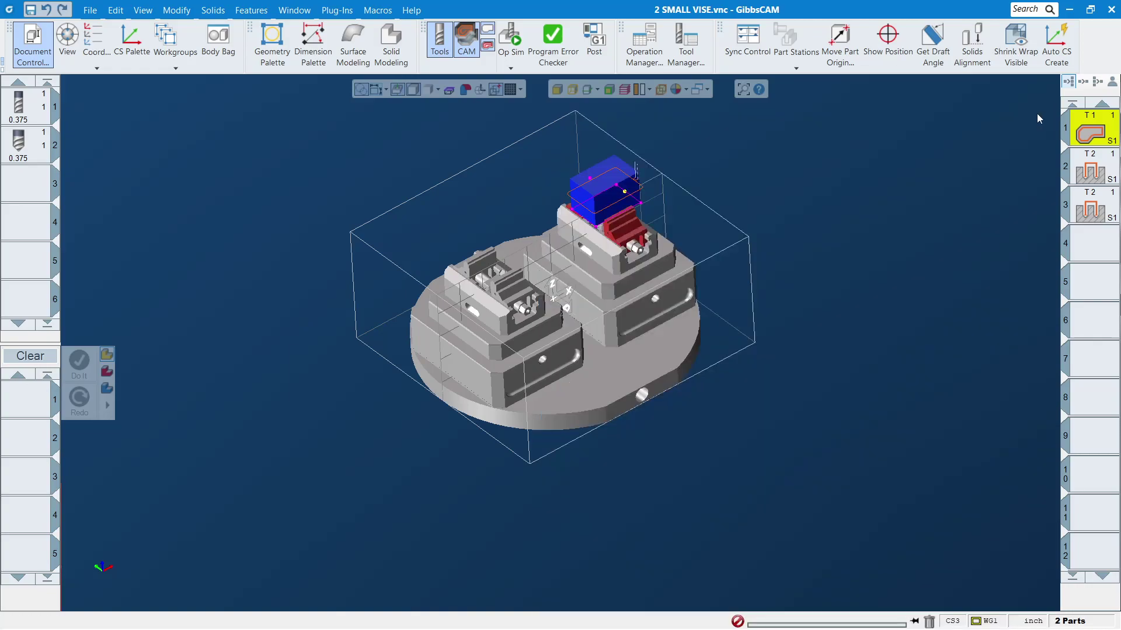
left_click(519, 47)
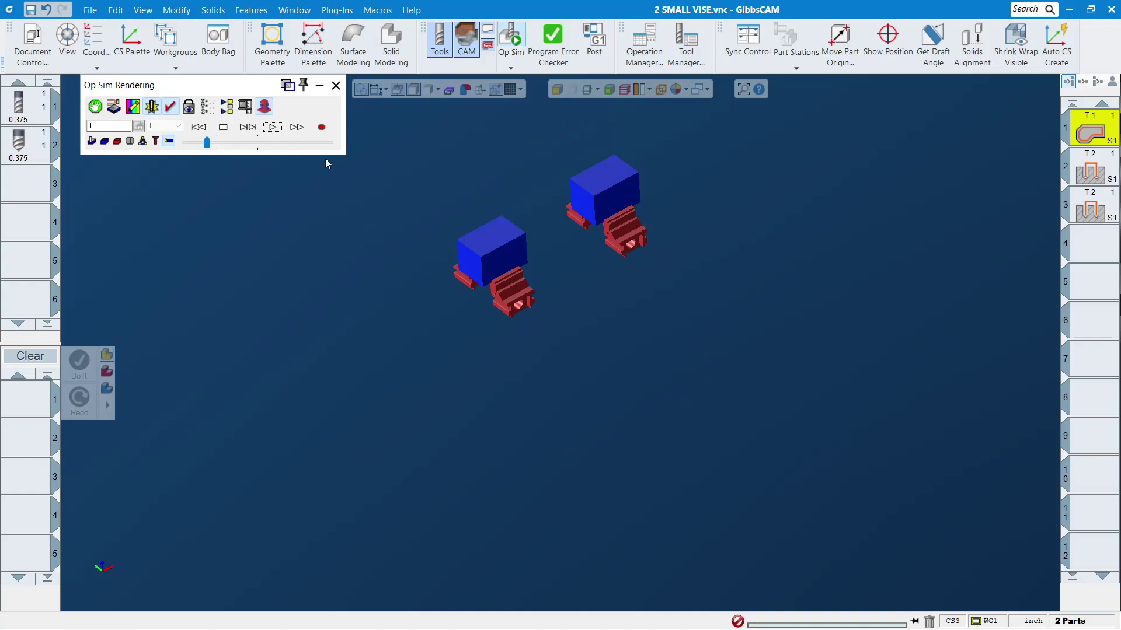
left_click(272, 126)
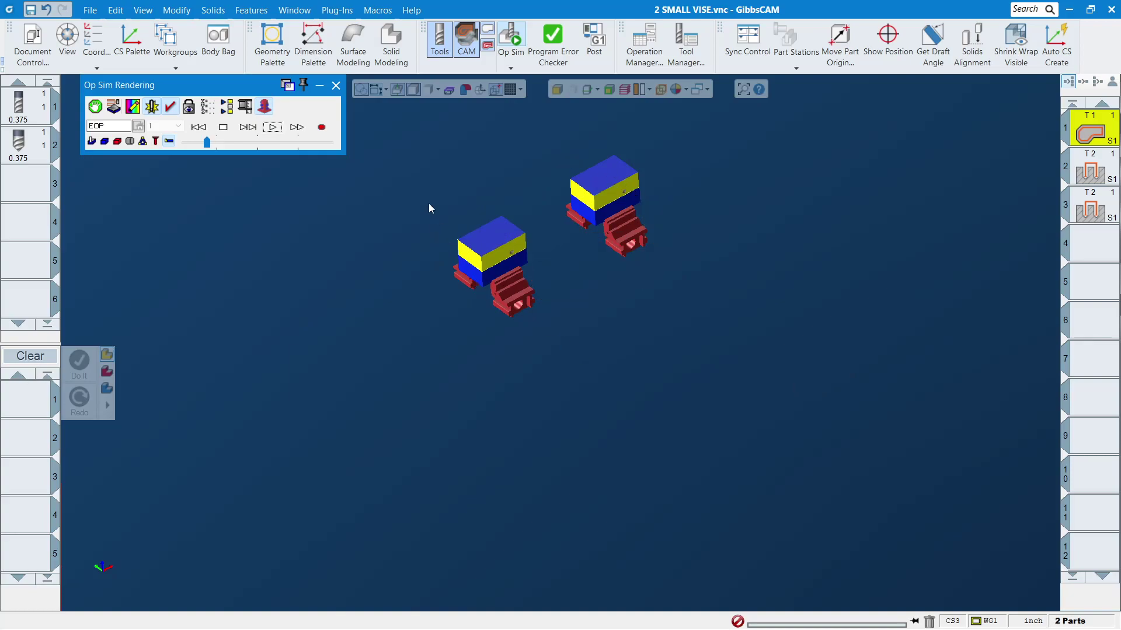
left_click(336, 86)
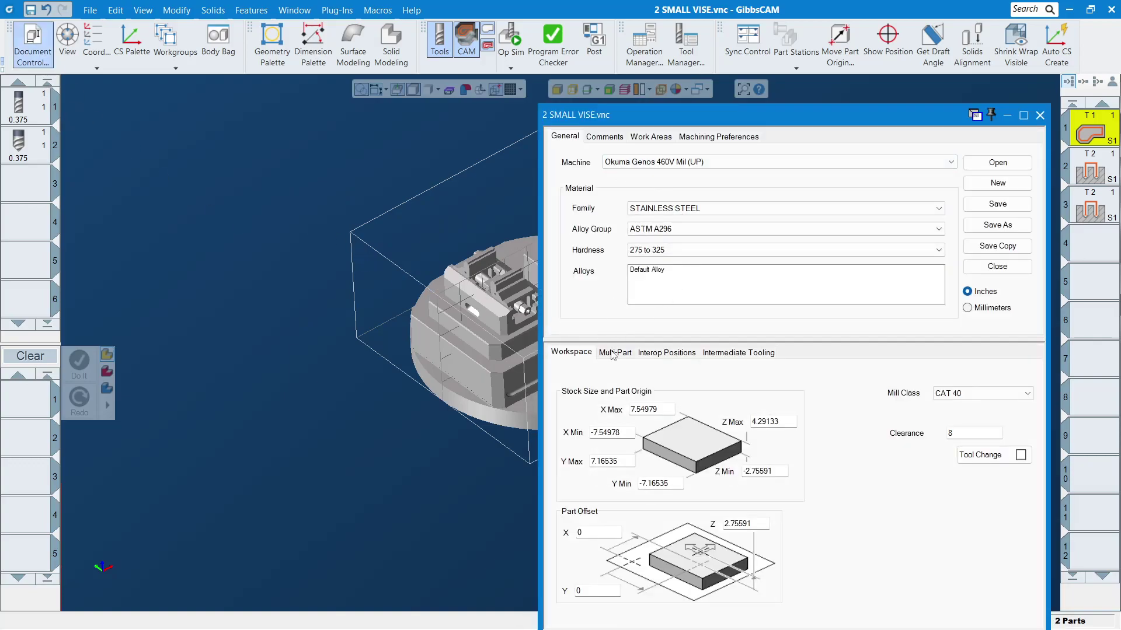
Enable Complete Each Part First in the Multi-Part duplication settings and close them
left_click(613, 353)
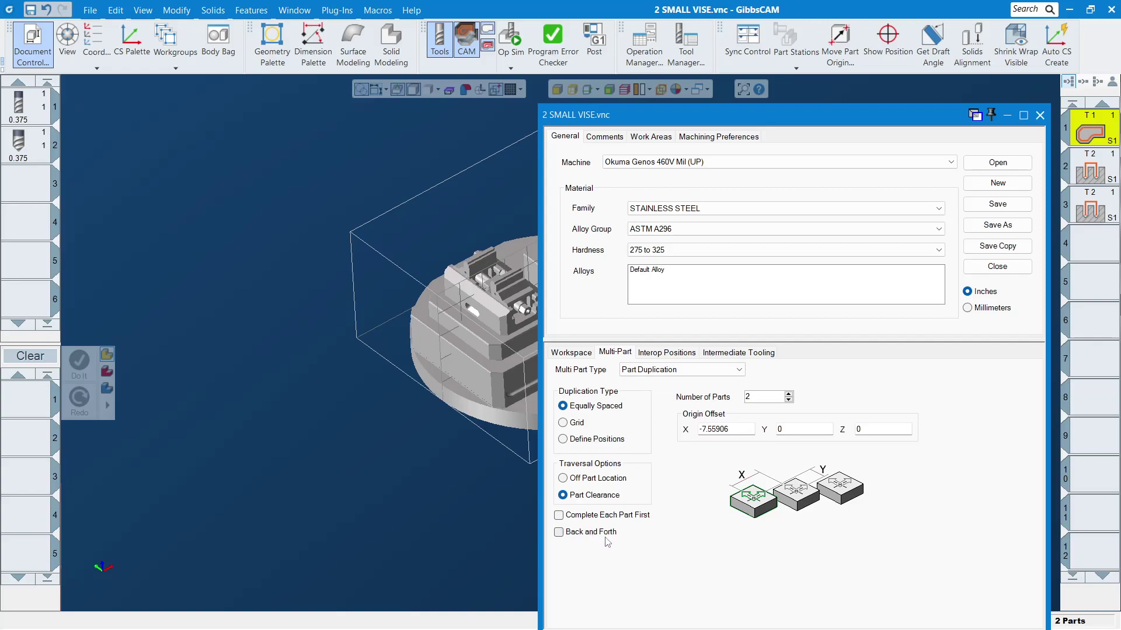
left_click(617, 516)
left_click(1039, 115)
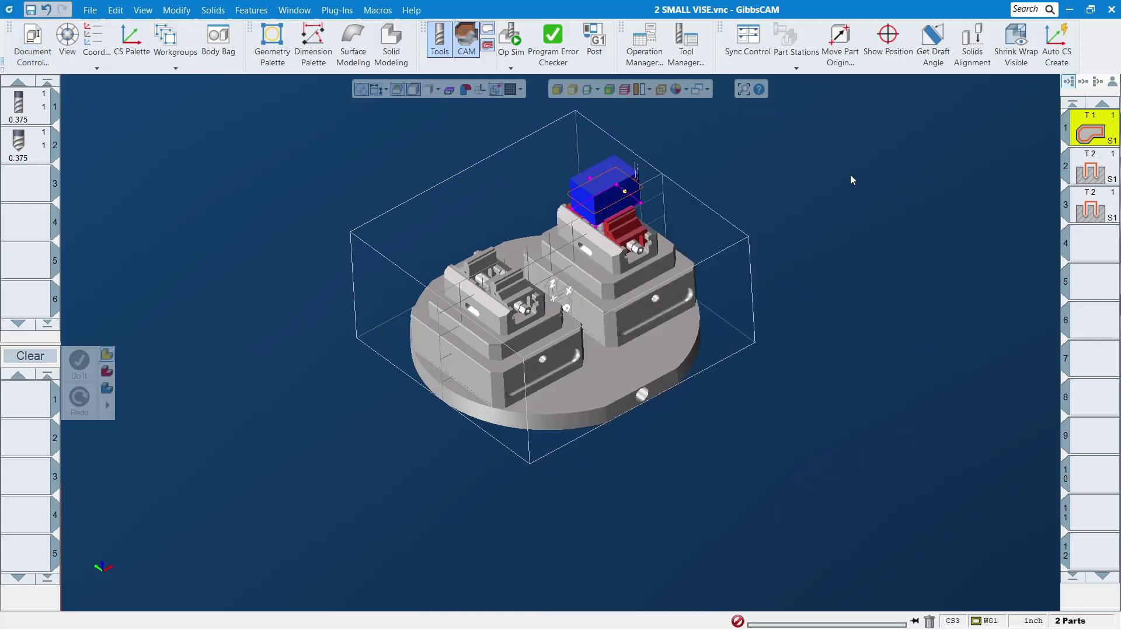
Rerun Op Sim from the start so both stock blocks machine to EOP, then close it
left_click(510, 36)
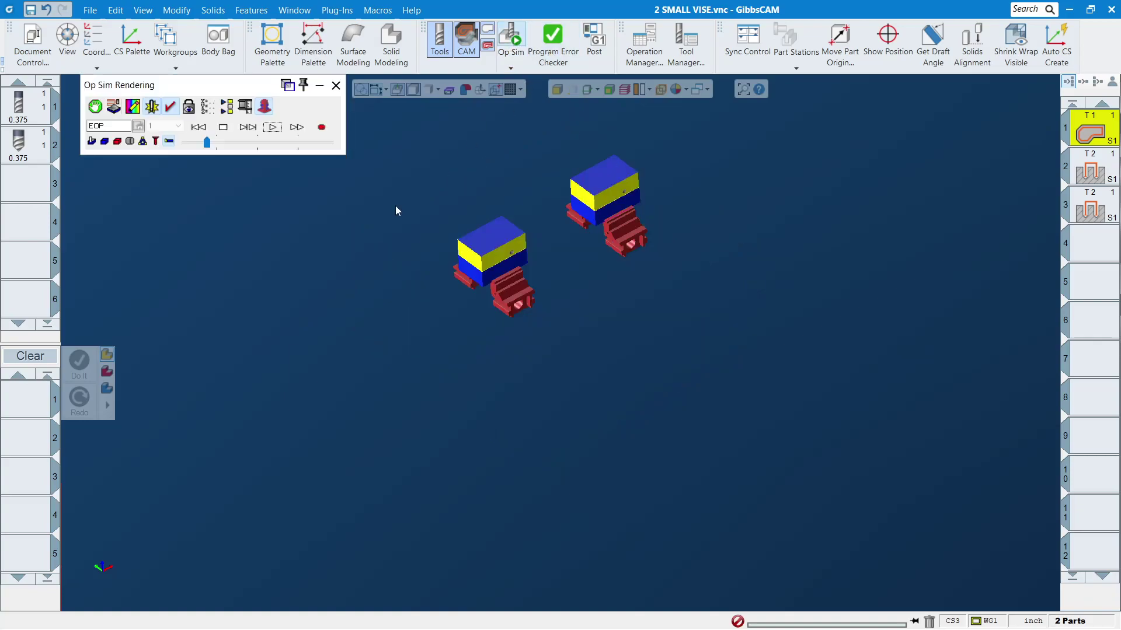
left_click(224, 129)
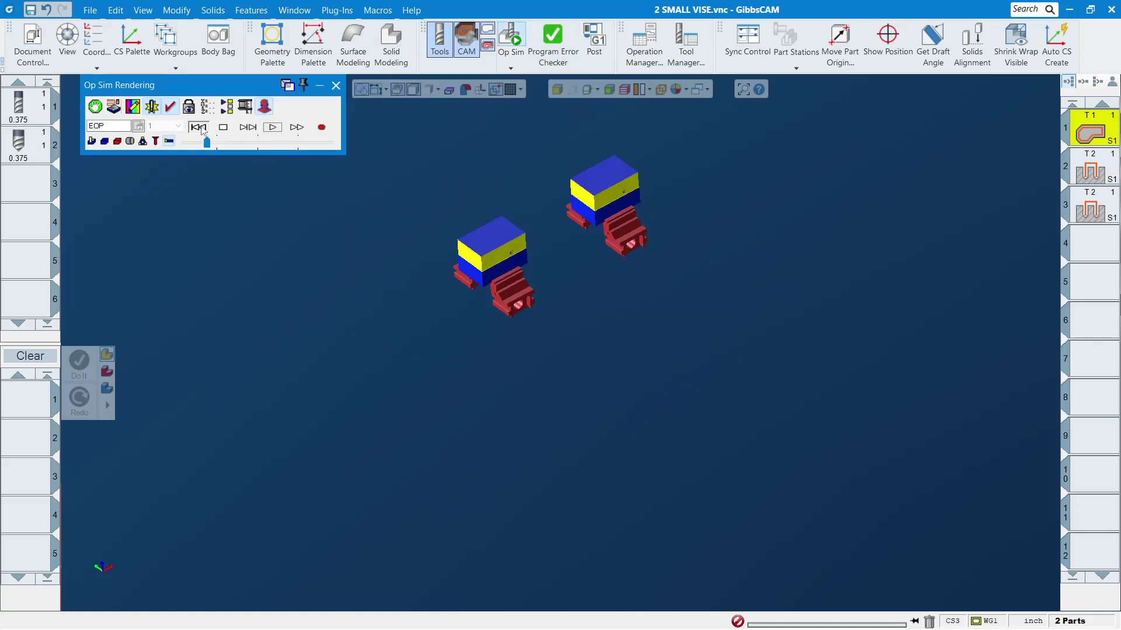
left_click(273, 128)
left_click(336, 85)
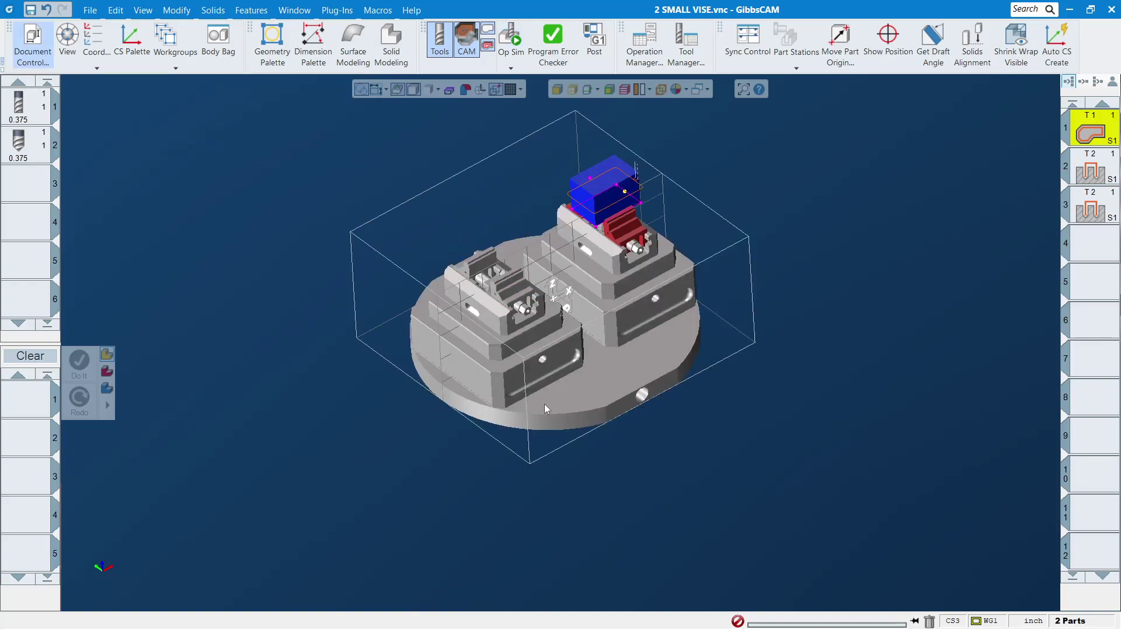
Turn Back and Forth traversal on again, then tilt and zoom out to see the whole fixture
key("ctrl+d")
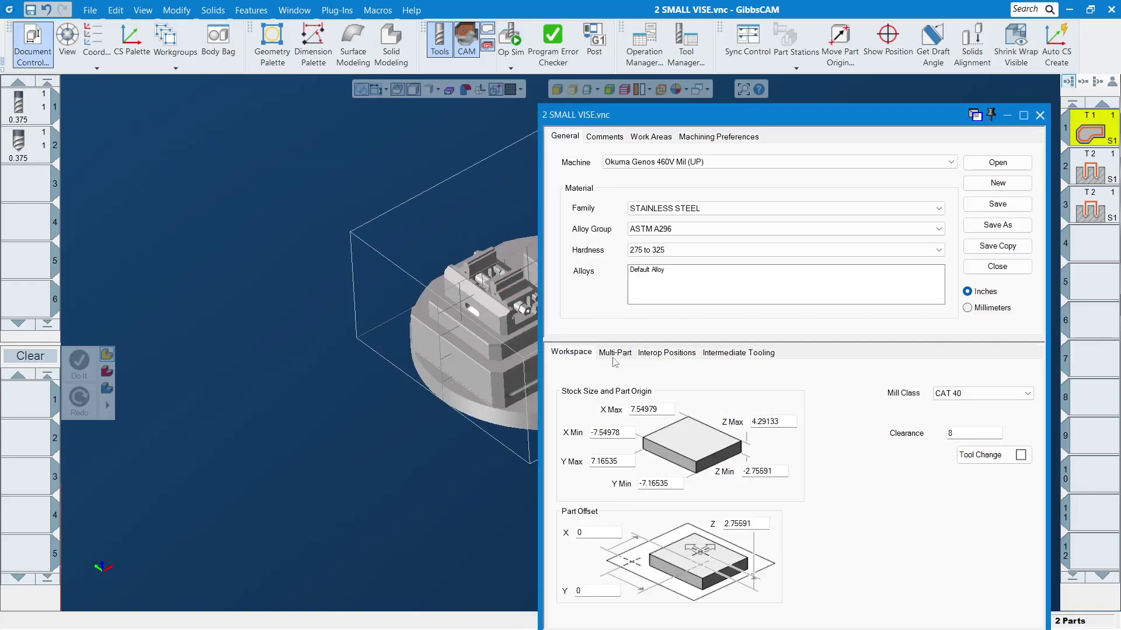
left_click(615, 354)
left_click(589, 532)
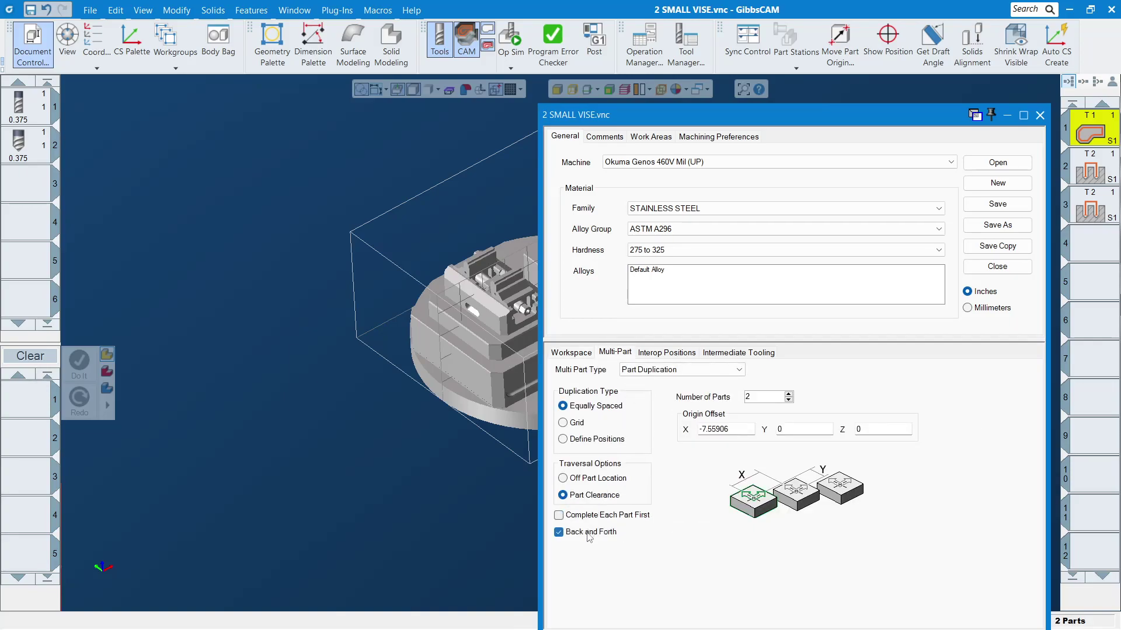
left_click(1038, 116)
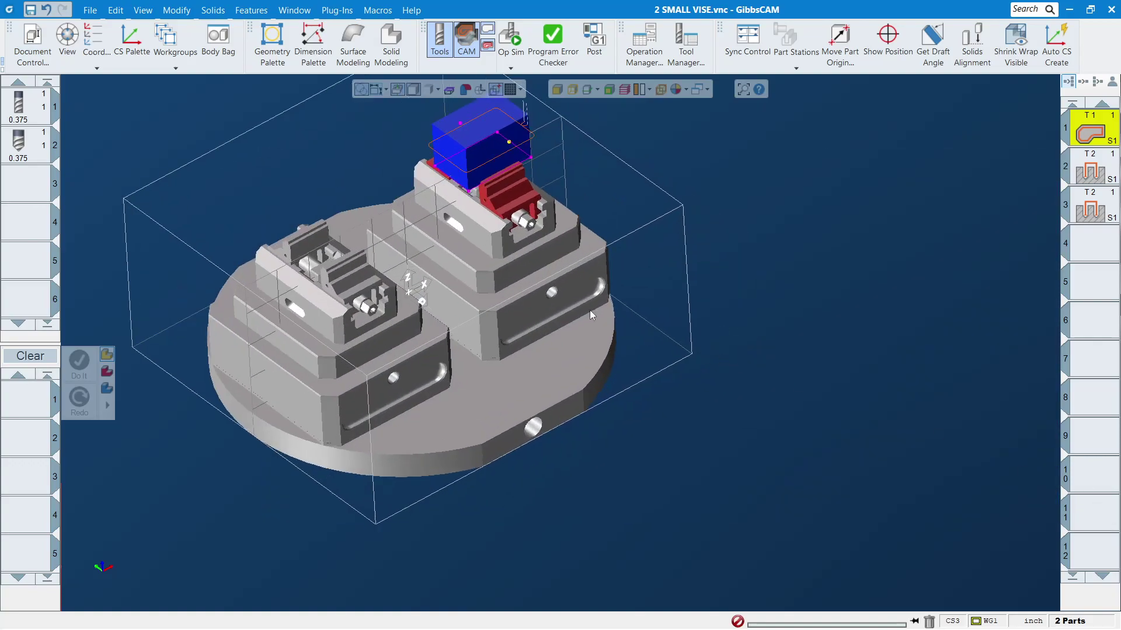
middle_click_drag(441, 179, 602, 330)
scroll(688, 329, "down", 3)
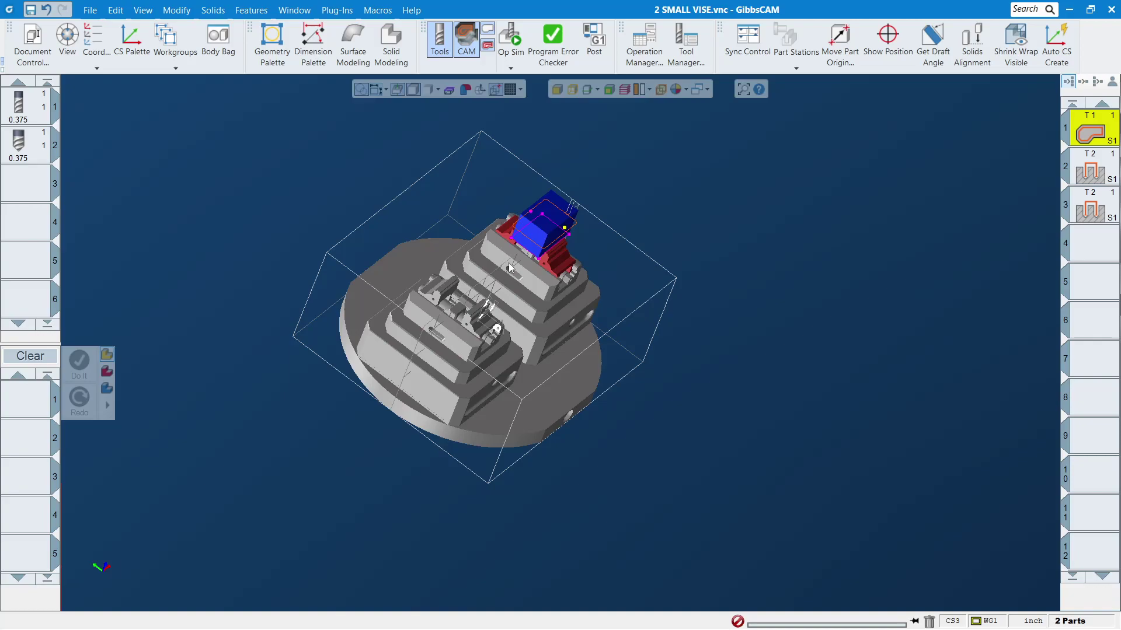
Deactivate operations 2 and 3 with Deactivate Selected Ops
left_click(1096, 173)
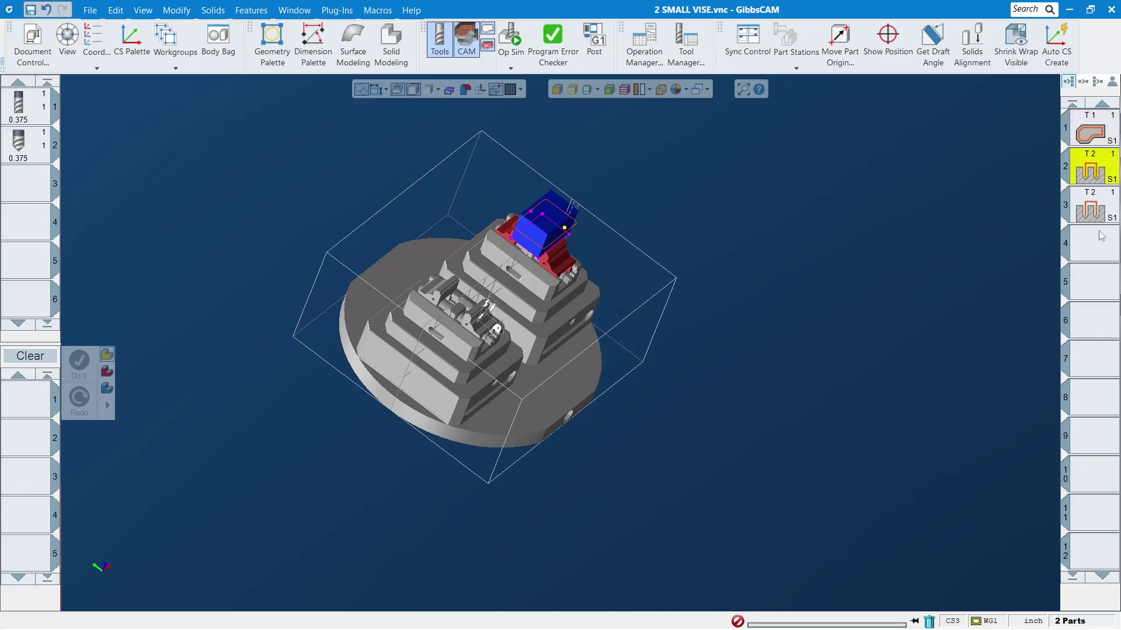
left_click(1099, 216, "shift")
right_click(1099, 216)
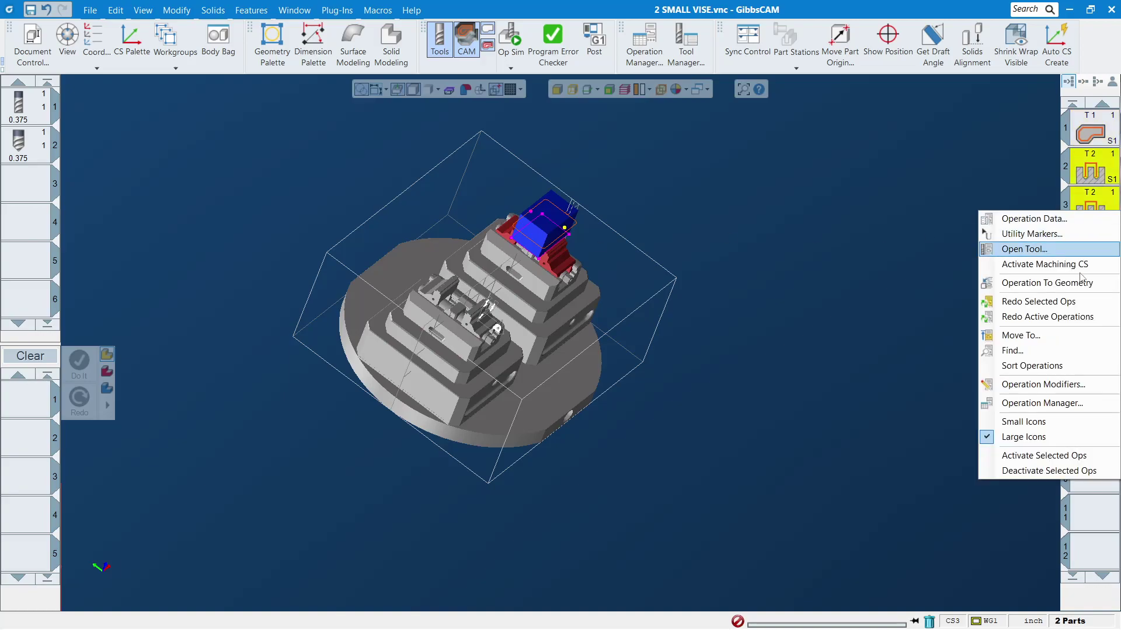
left_click(1044, 477)
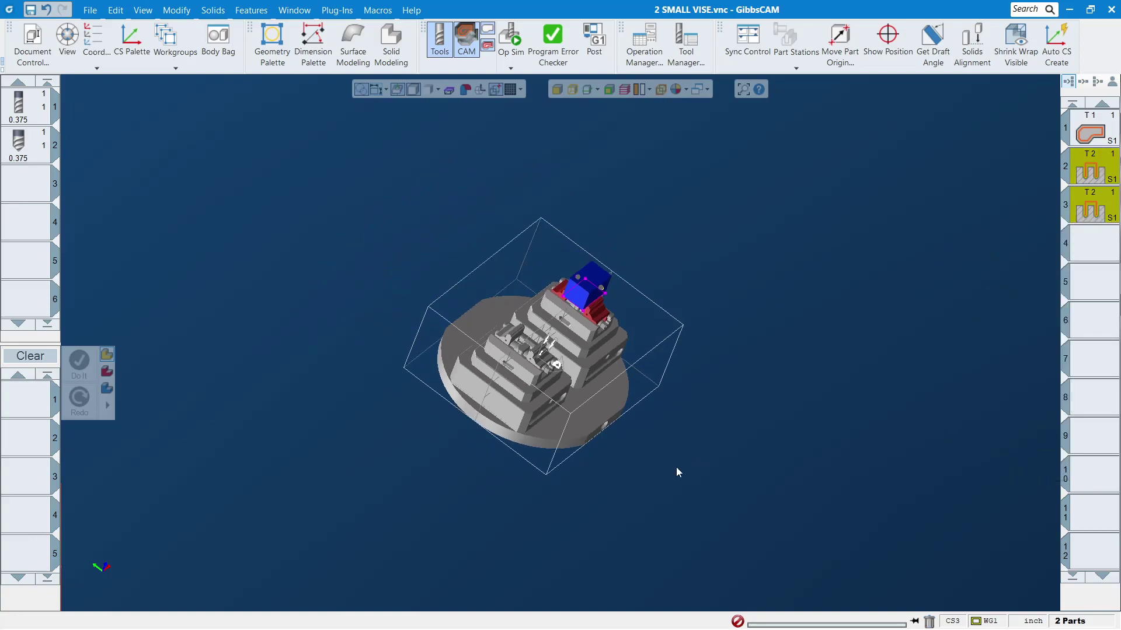
left_click_drag(321, 205, 907, 513)
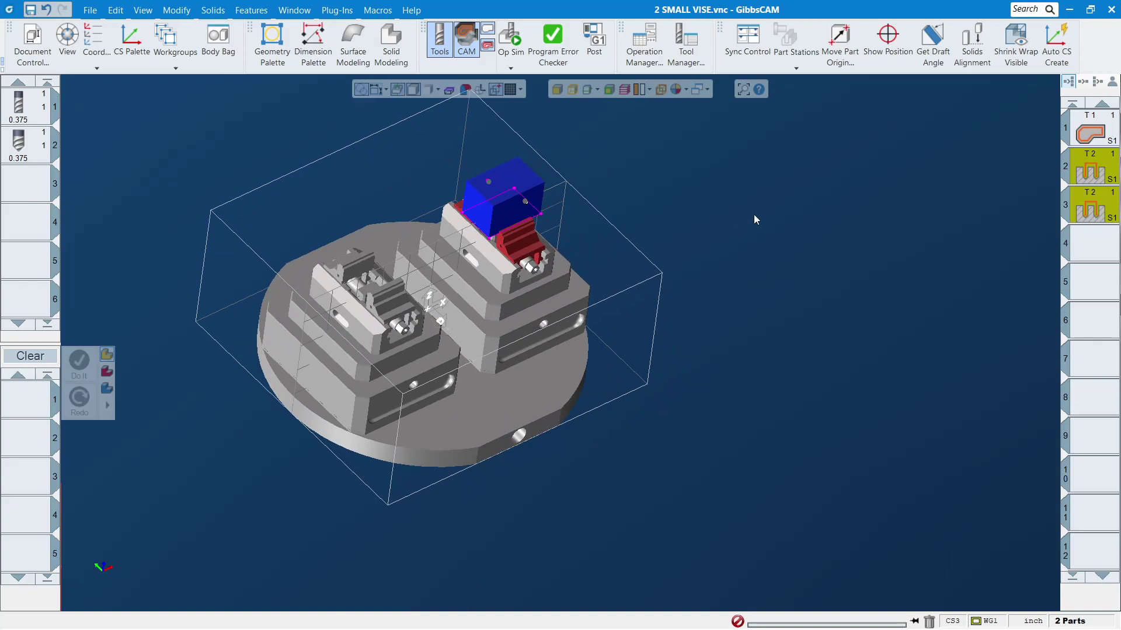
Load operation 1's process, zoom in on the stock block, clear it, and reopen Document Control
double_click(1088, 130)
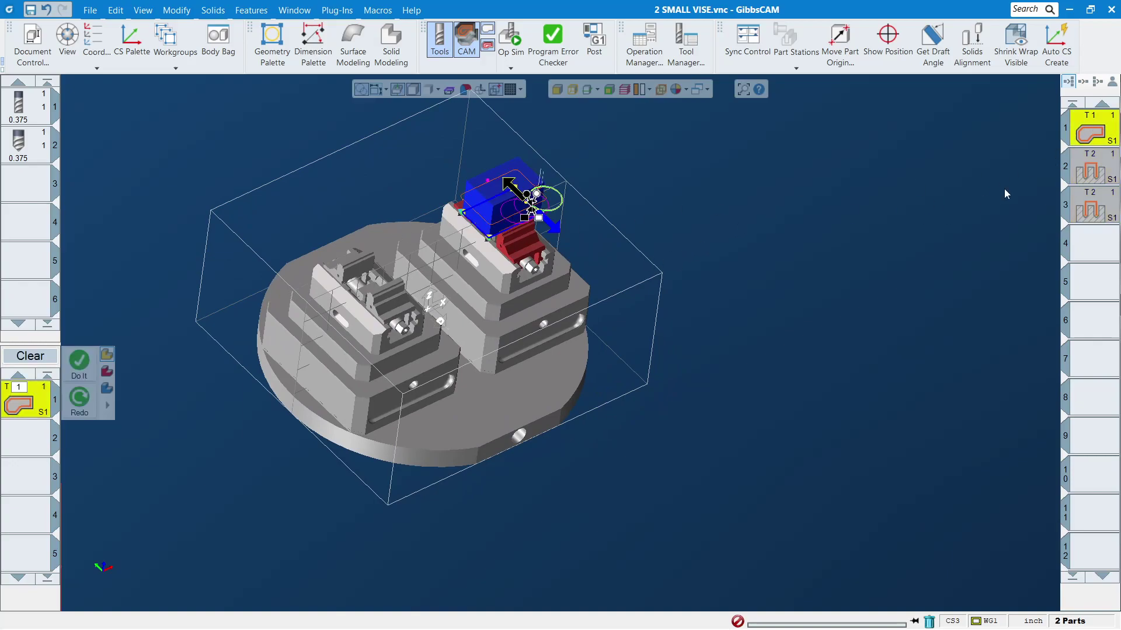
scroll(440, 160, "up", 3)
middle_click_drag(444, 193, 529, 206)
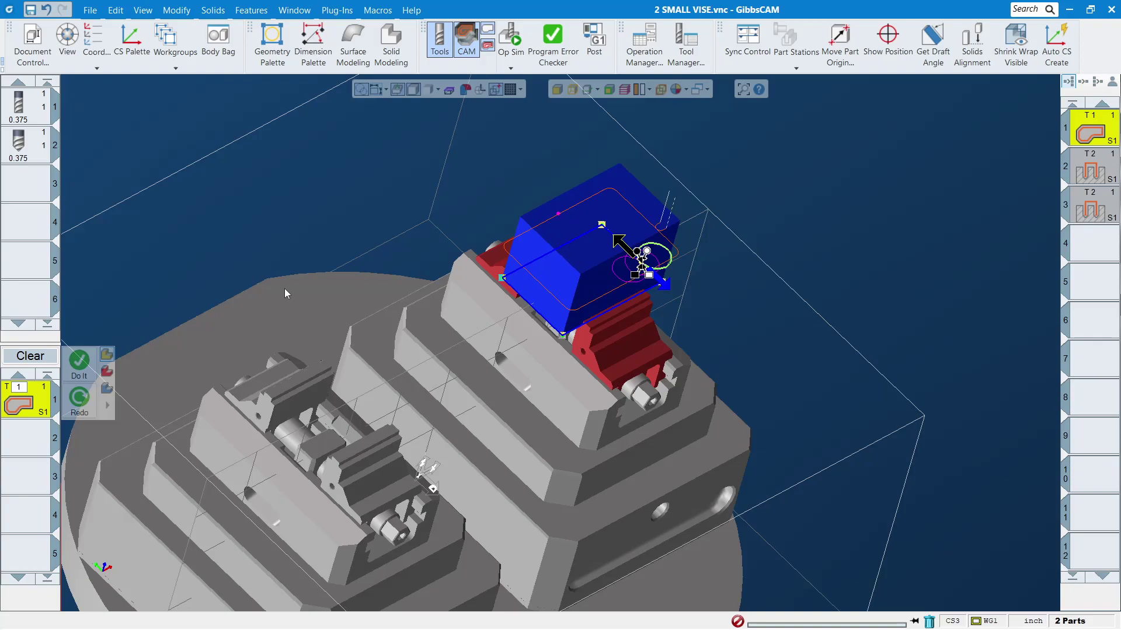
left_click(31, 355)
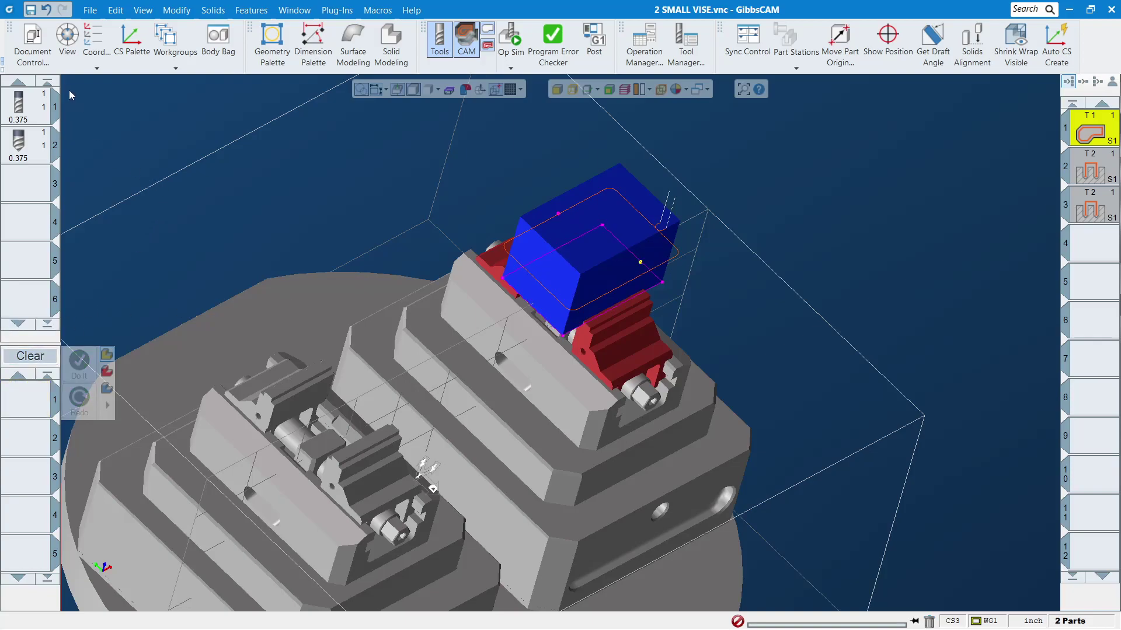
left_click(33, 41)
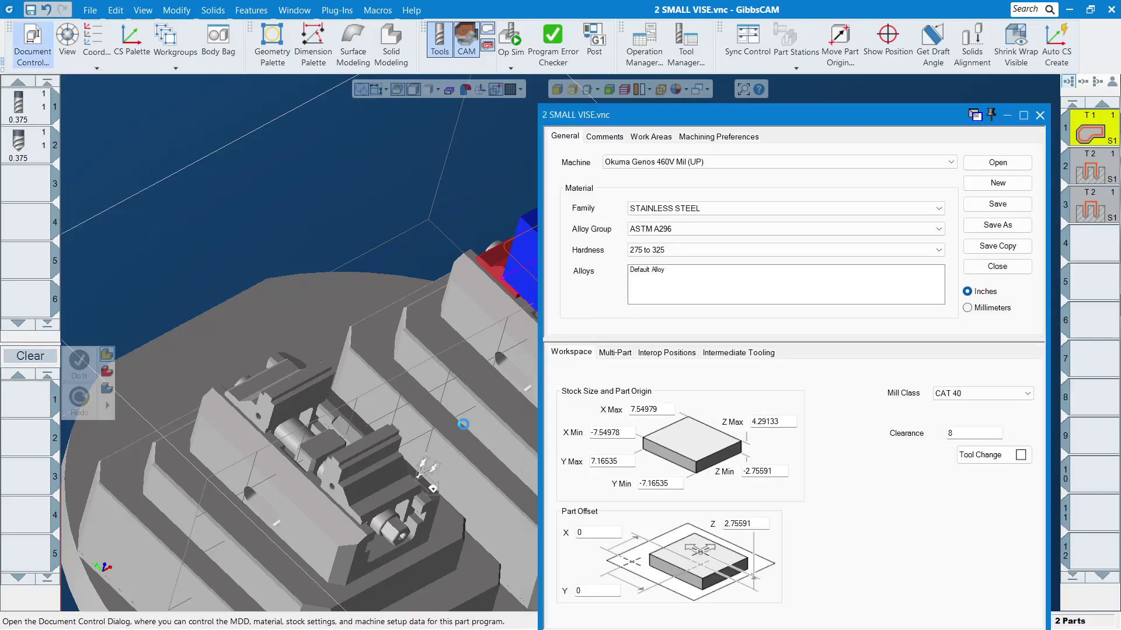
Set Multi-Part duplication to 4 parts with Origin Offset X of -5, then start Op Sim
left_click(629, 353)
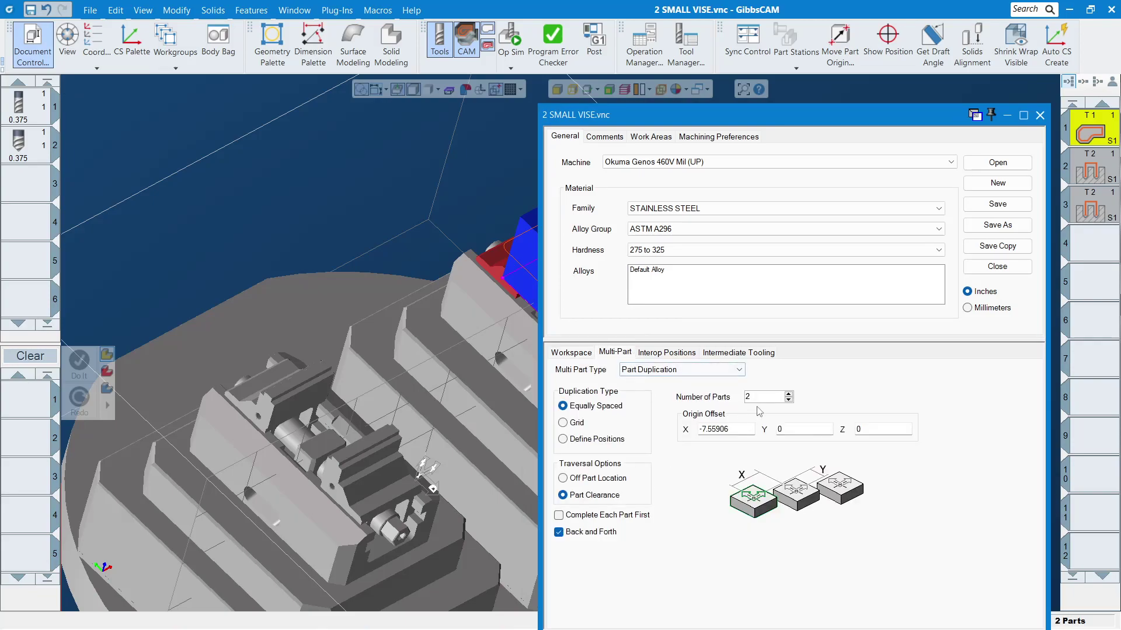
left_click(787, 393)
left_click(788, 394)
key("Tab")
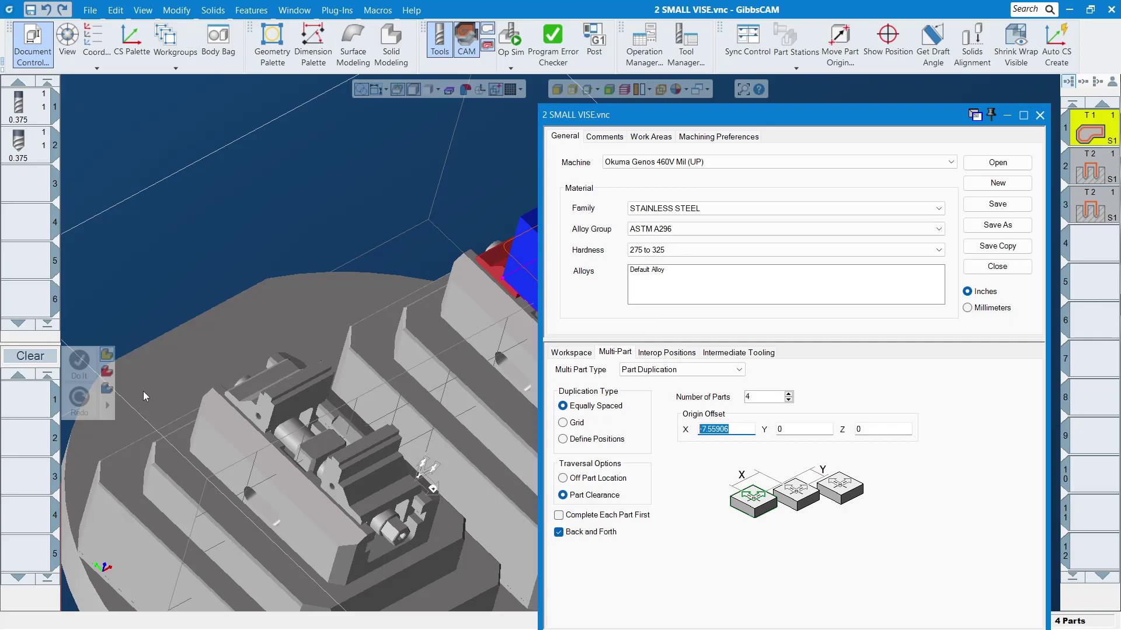
type("-5")
left_click(1039, 116)
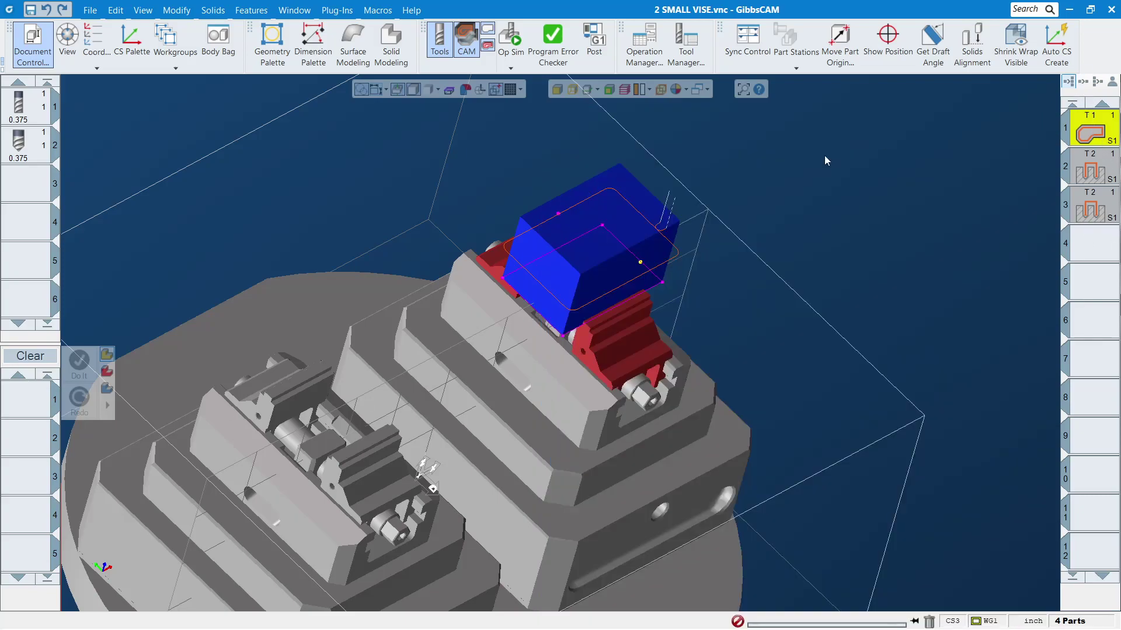
left_click(510, 41)
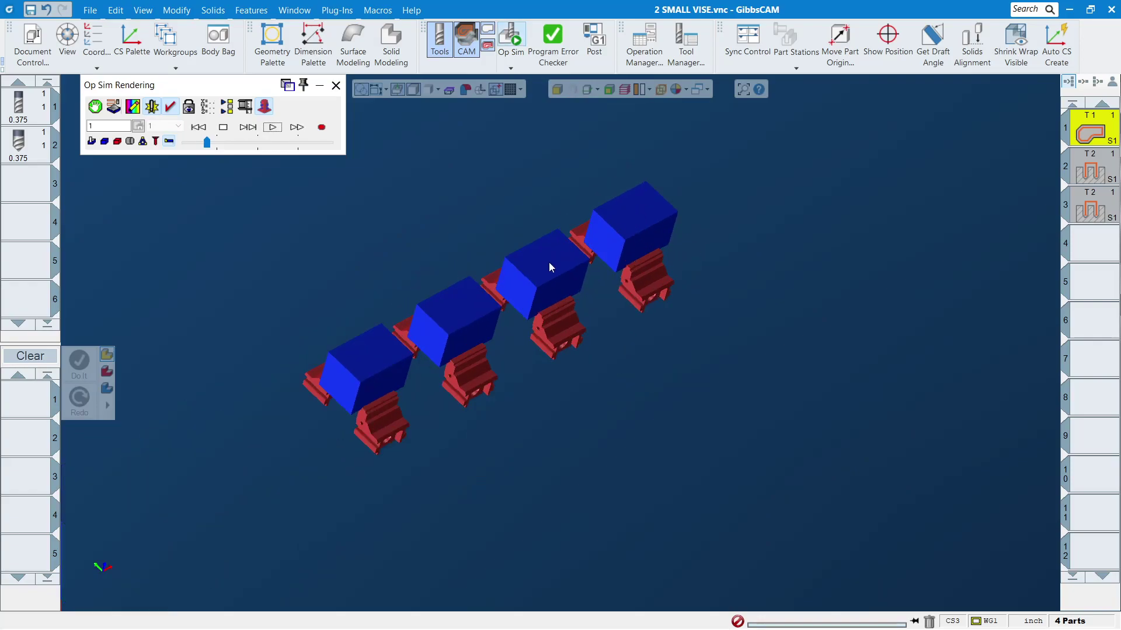
Rotate the Op Sim view and play the simulation machining all four parts in a row
middle_click_drag(555, 365, 569, 263)
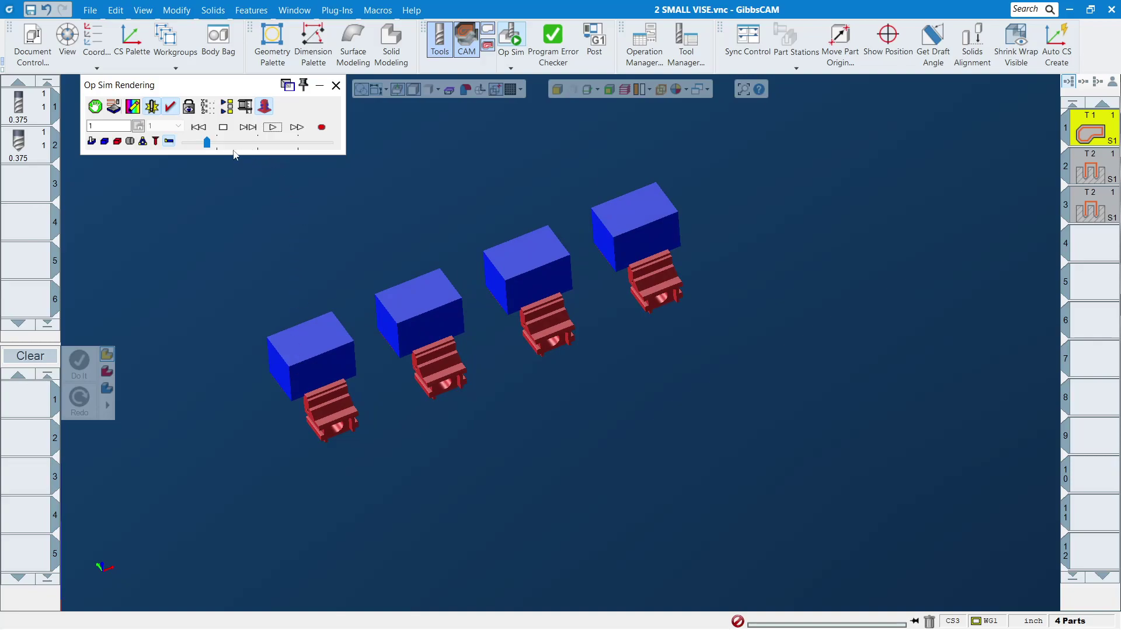
left_click(272, 128)
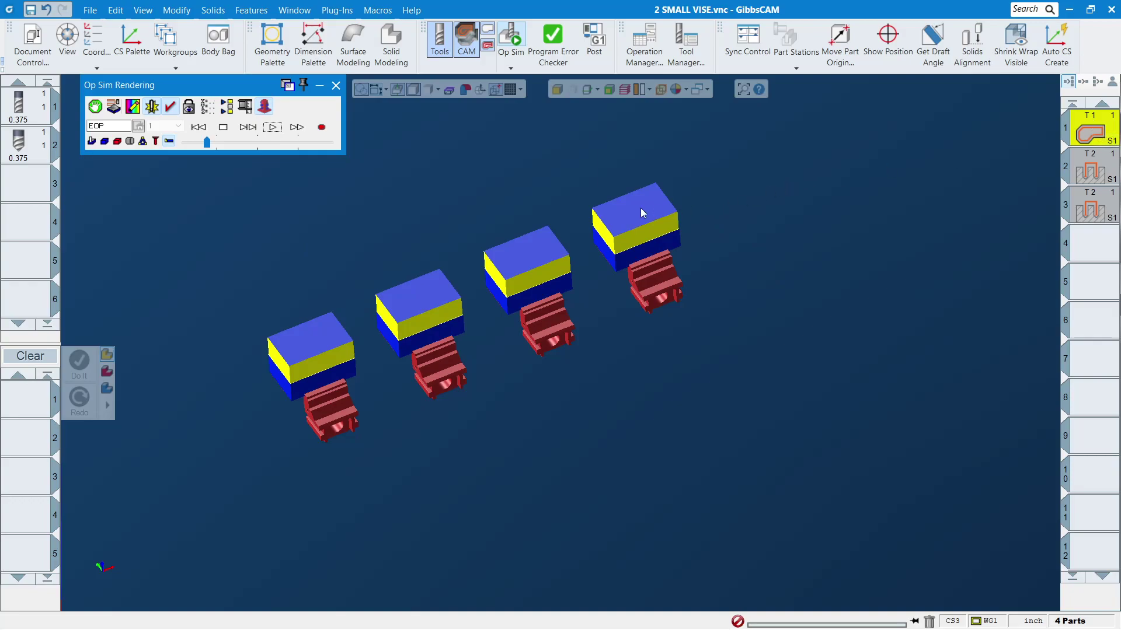
left_click(30, 54)
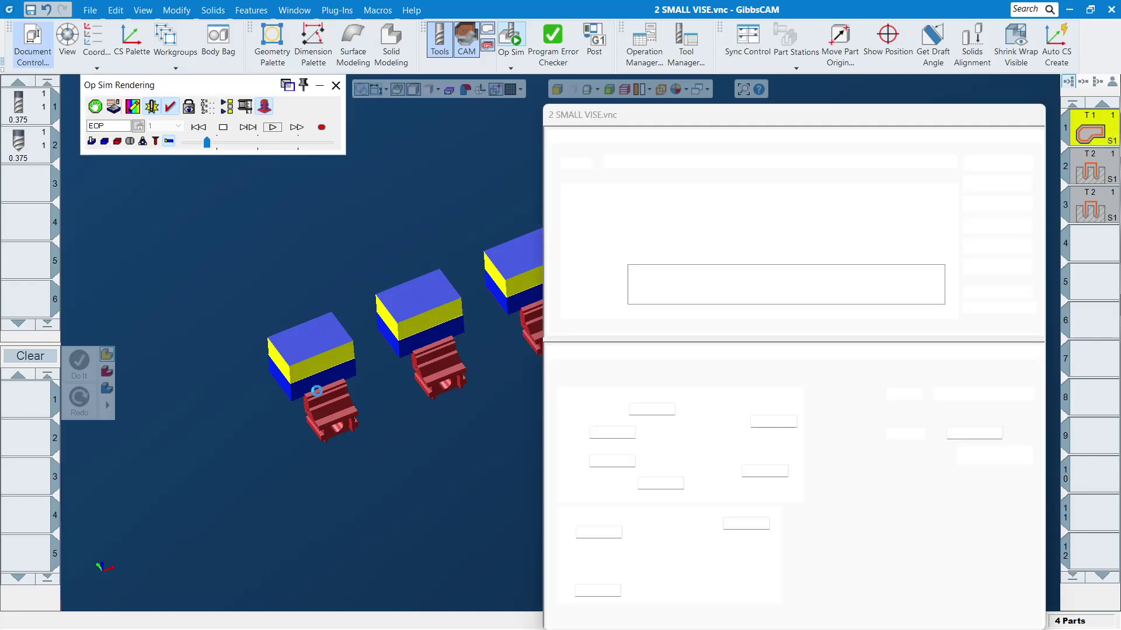
Check the Multi-Part values (4 parts, X offset -5) and close Document Control
left_click(618, 352)
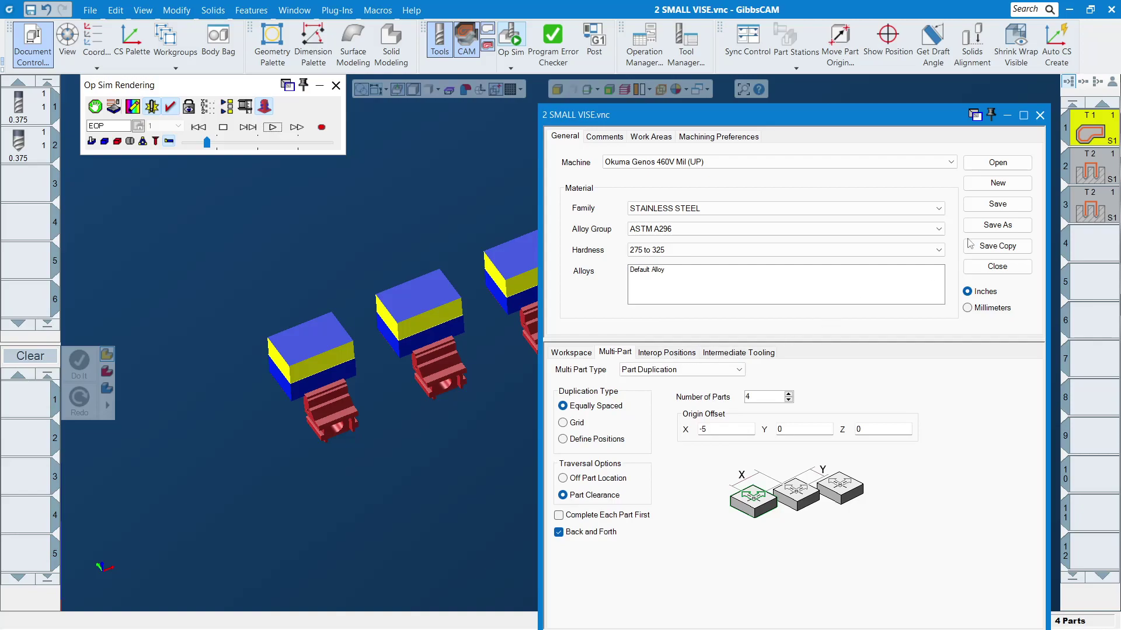
left_click(1040, 115)
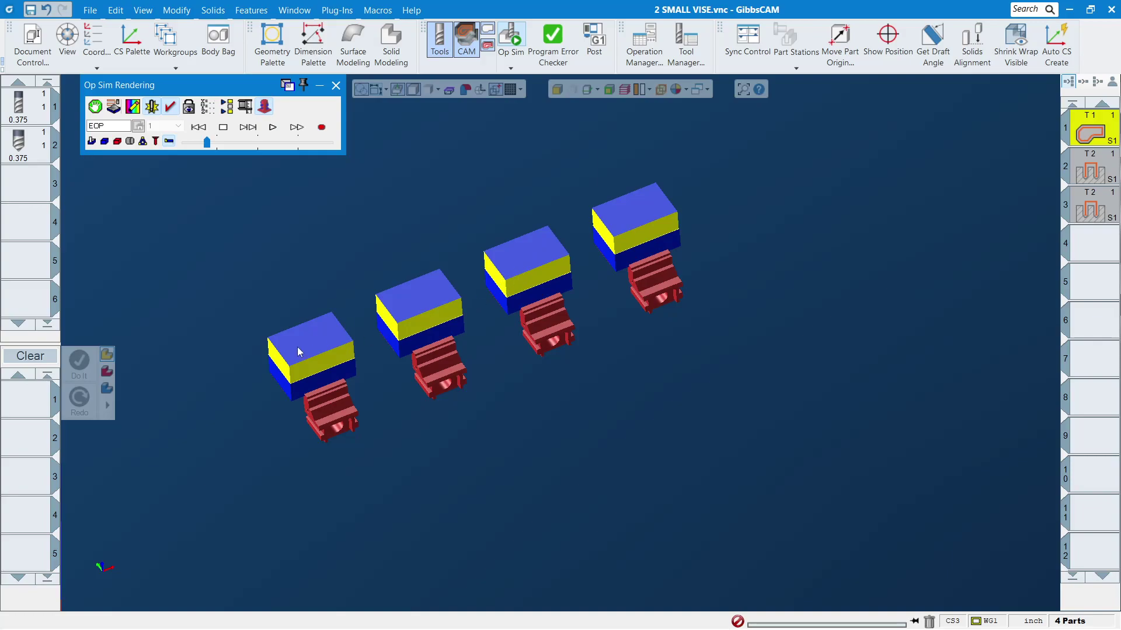
Exit Op Sim and zoom and orbit in close around the two vises and stock block
left_click(335, 86)
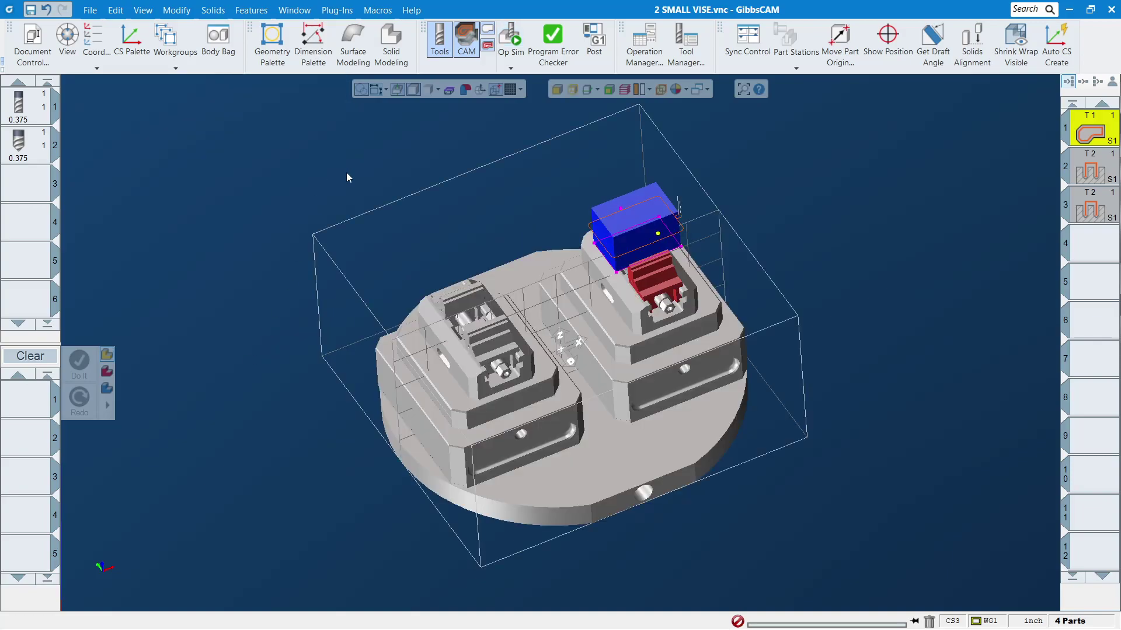
scroll(674, 236, "up", 3)
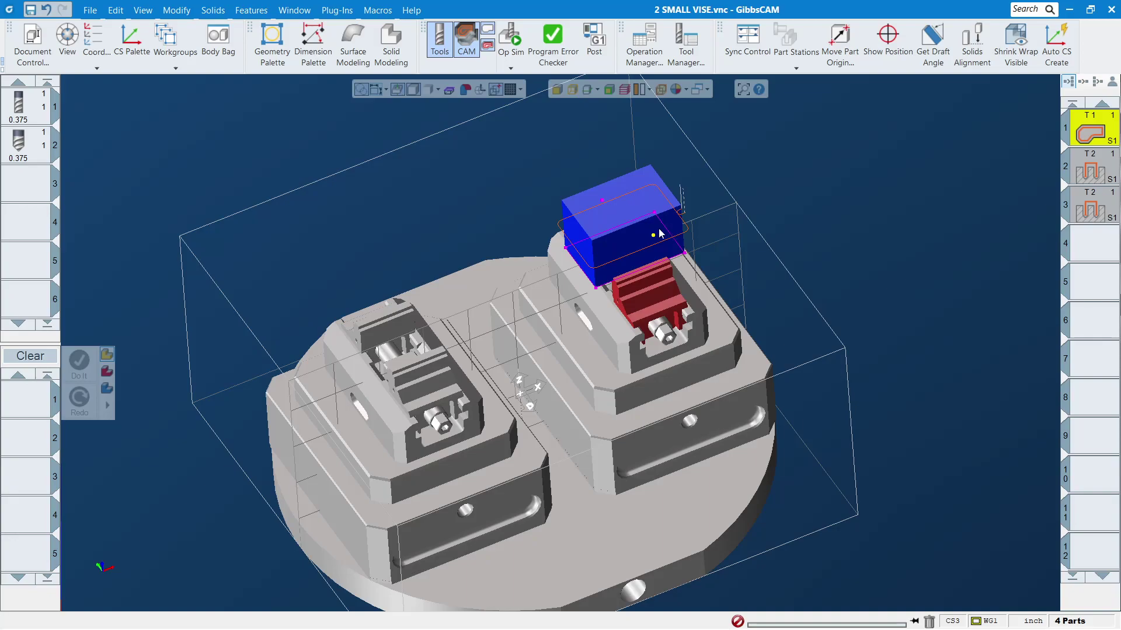
scroll(233, 442, "up", 5)
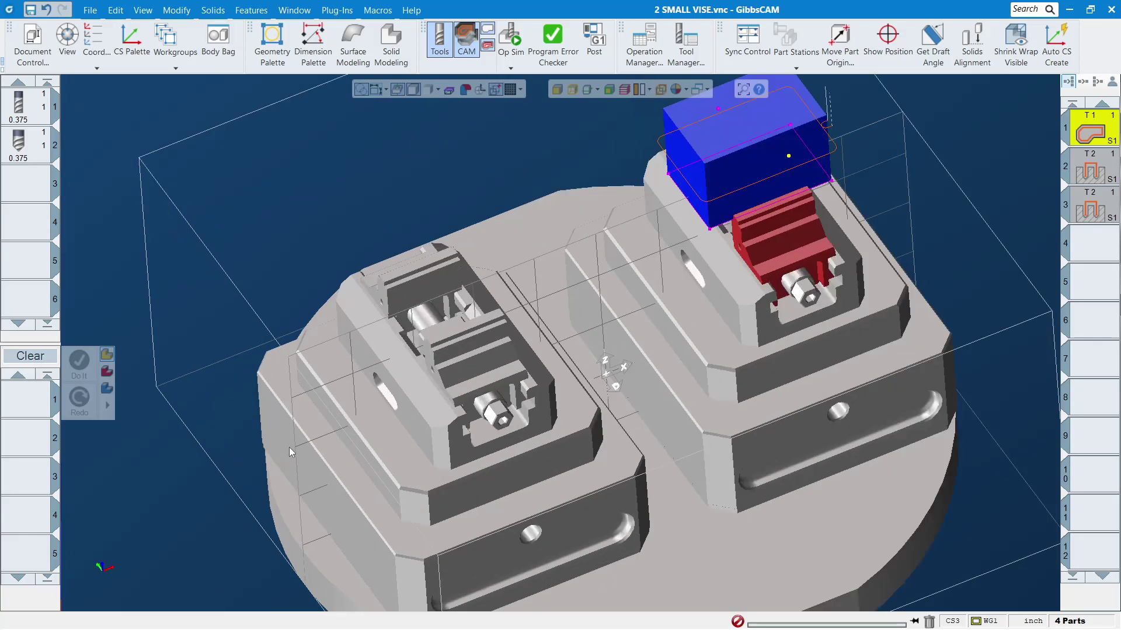
scroll(227, 409, "down", 3)
scroll(226, 394, "down", 2)
middle_click_drag(367, 381, 719, 414)
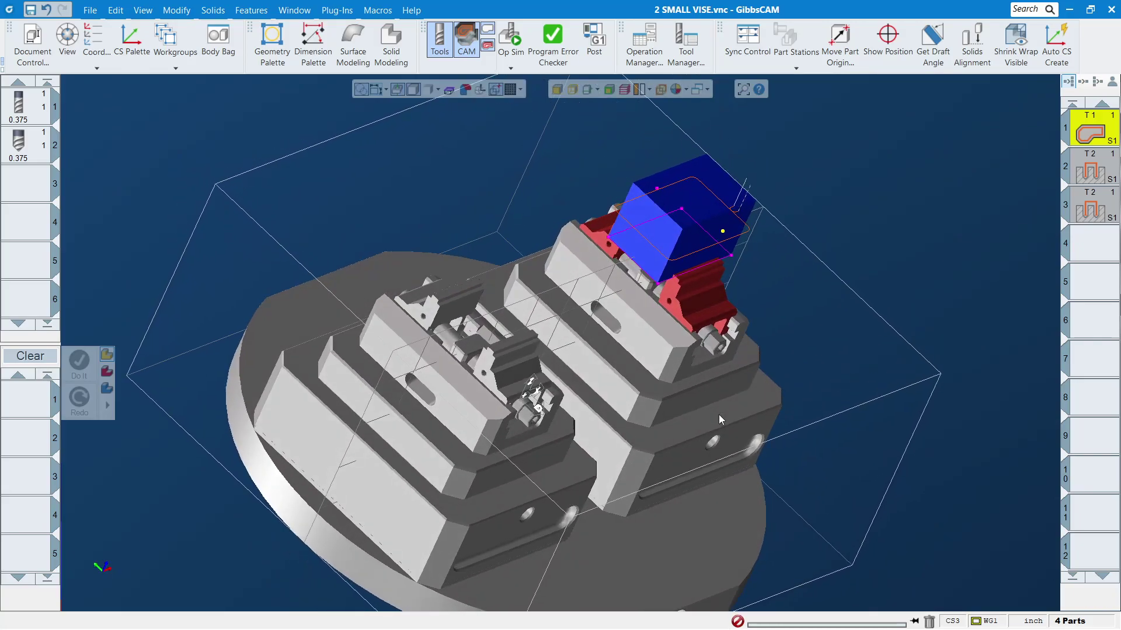
middle_click_drag(574, 409, 185, 260)
scroll(443, 324, "up", 3)
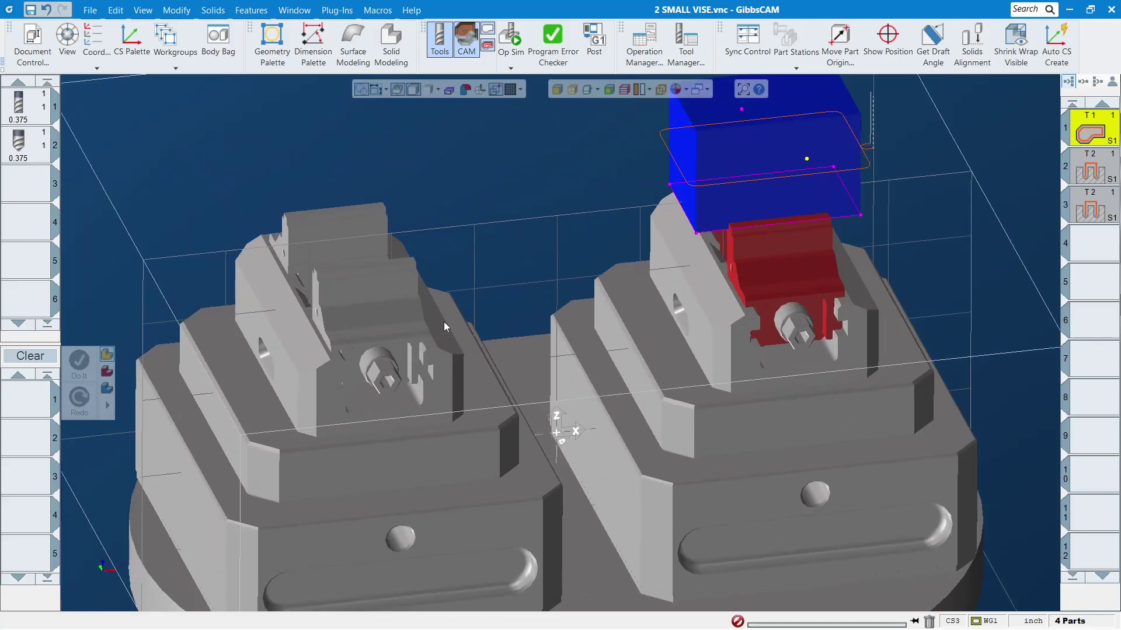